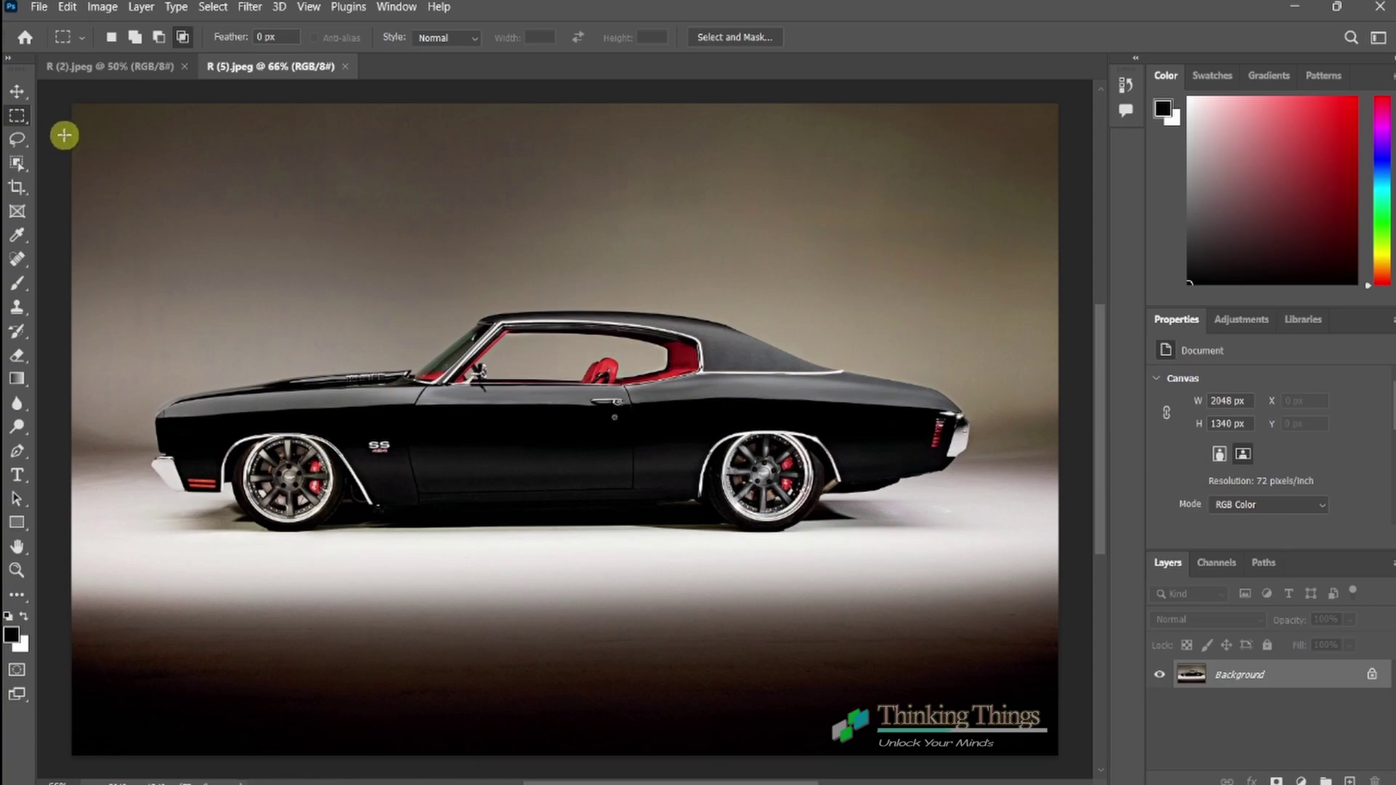
# Choose the freehand Lasso Tool from the toolbar's lasso tool group
pyautogui.click(19, 141)
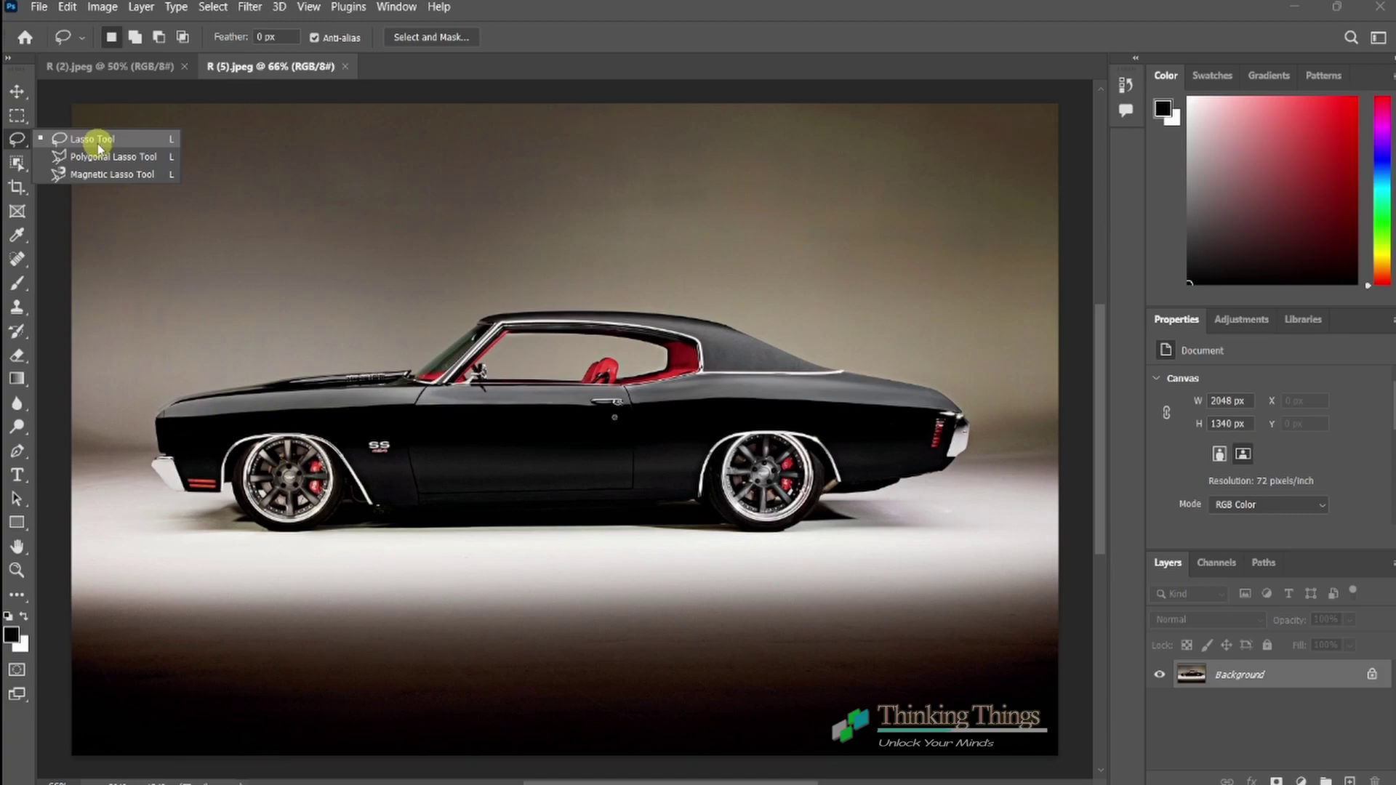
pyautogui.click(93, 141)
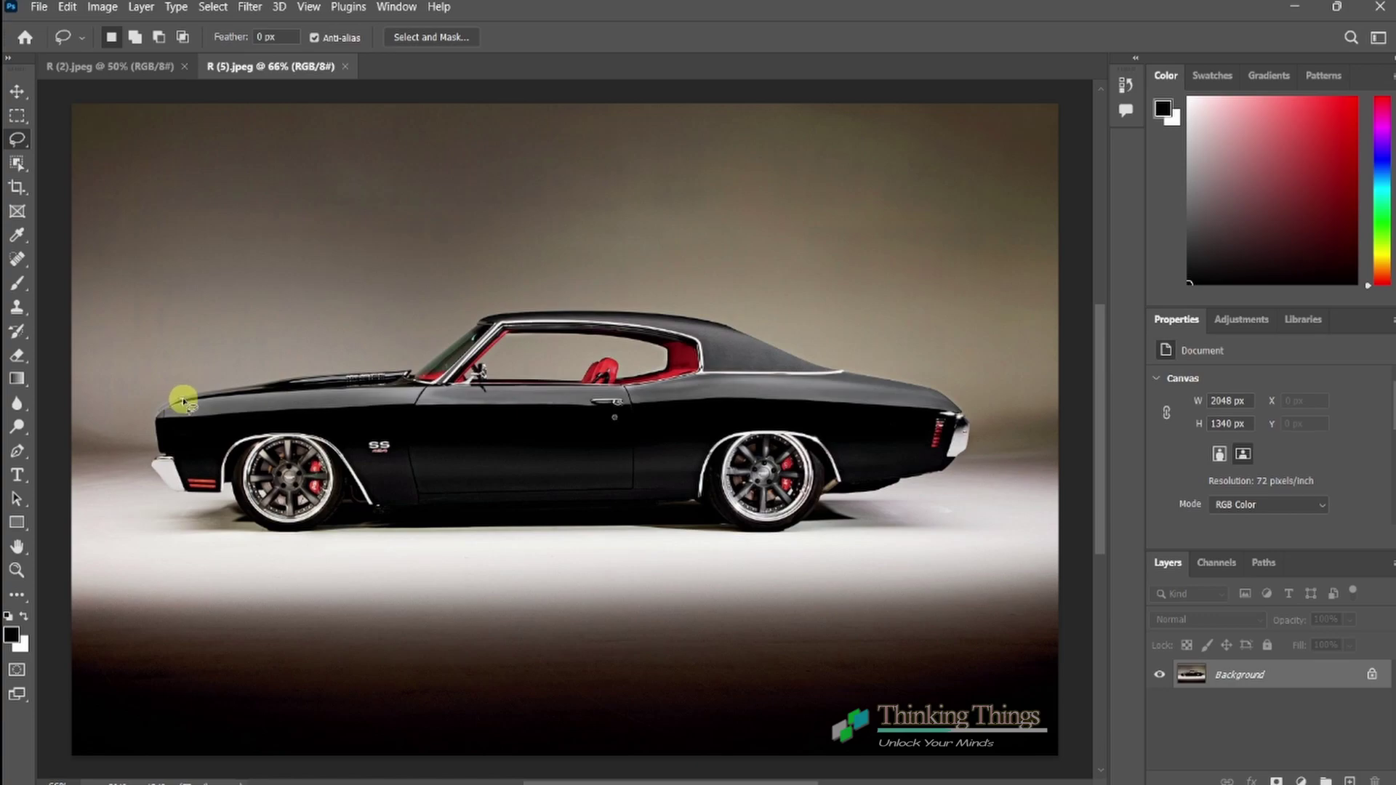
pyautogui.moveTo(183, 402)
pyautogui.mouseDown()
pyautogui.moveTo(347, 380)
pyautogui.moveTo(483, 324)
pyautogui.moveTo(680, 311)
pyautogui.moveTo(930, 372)
pyautogui.moveTo(911, 502)
pyautogui.moveTo(835, 517)
pyautogui.moveTo(797, 553)
pyautogui.mouseUp()
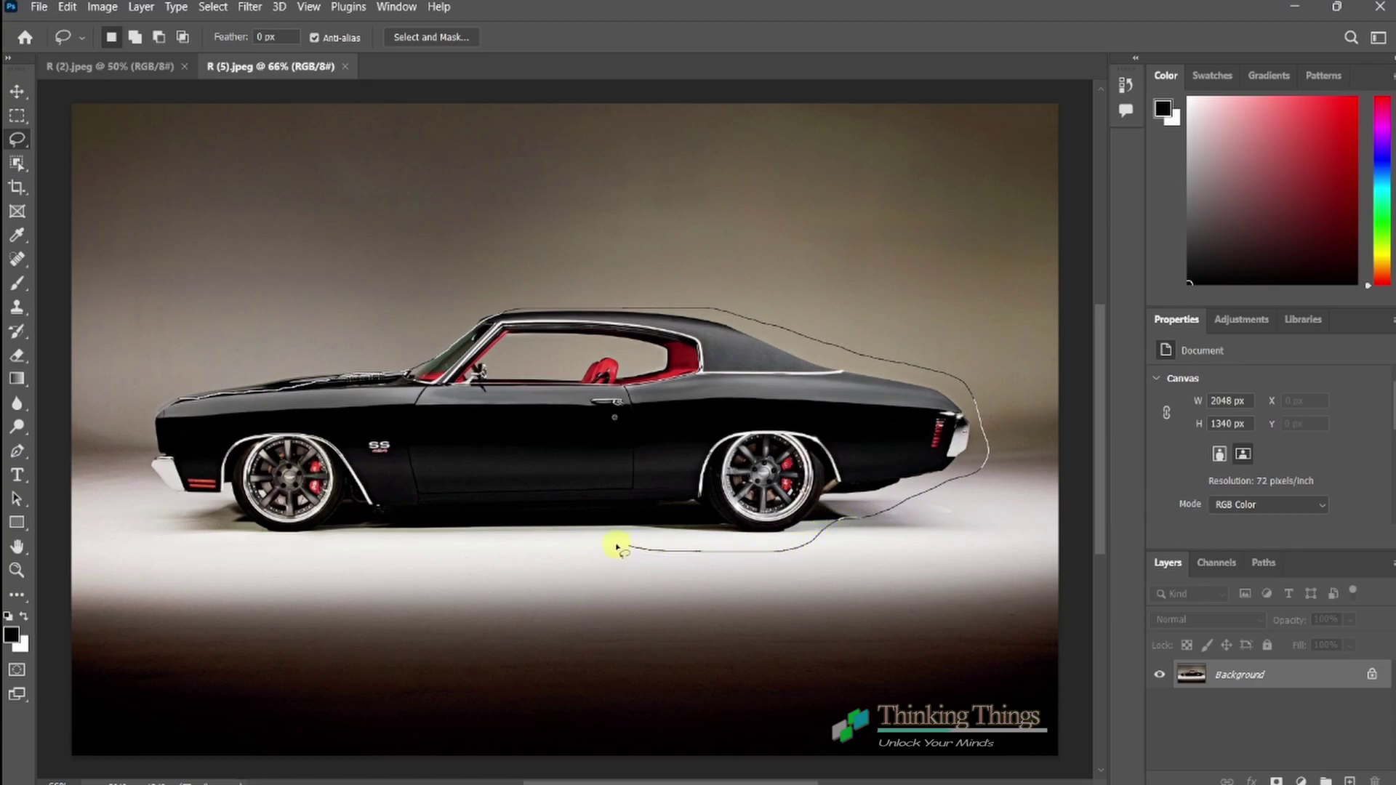
pyautogui.moveTo(418, 546)
pyautogui.mouseDown()
pyautogui.moveTo(178, 523)
pyautogui.moveTo(142, 483)
pyautogui.moveTo(137, 436)
pyautogui.moveTo(152, 406)
pyautogui.moveTo(179, 398)
pyautogui.mouseUp()
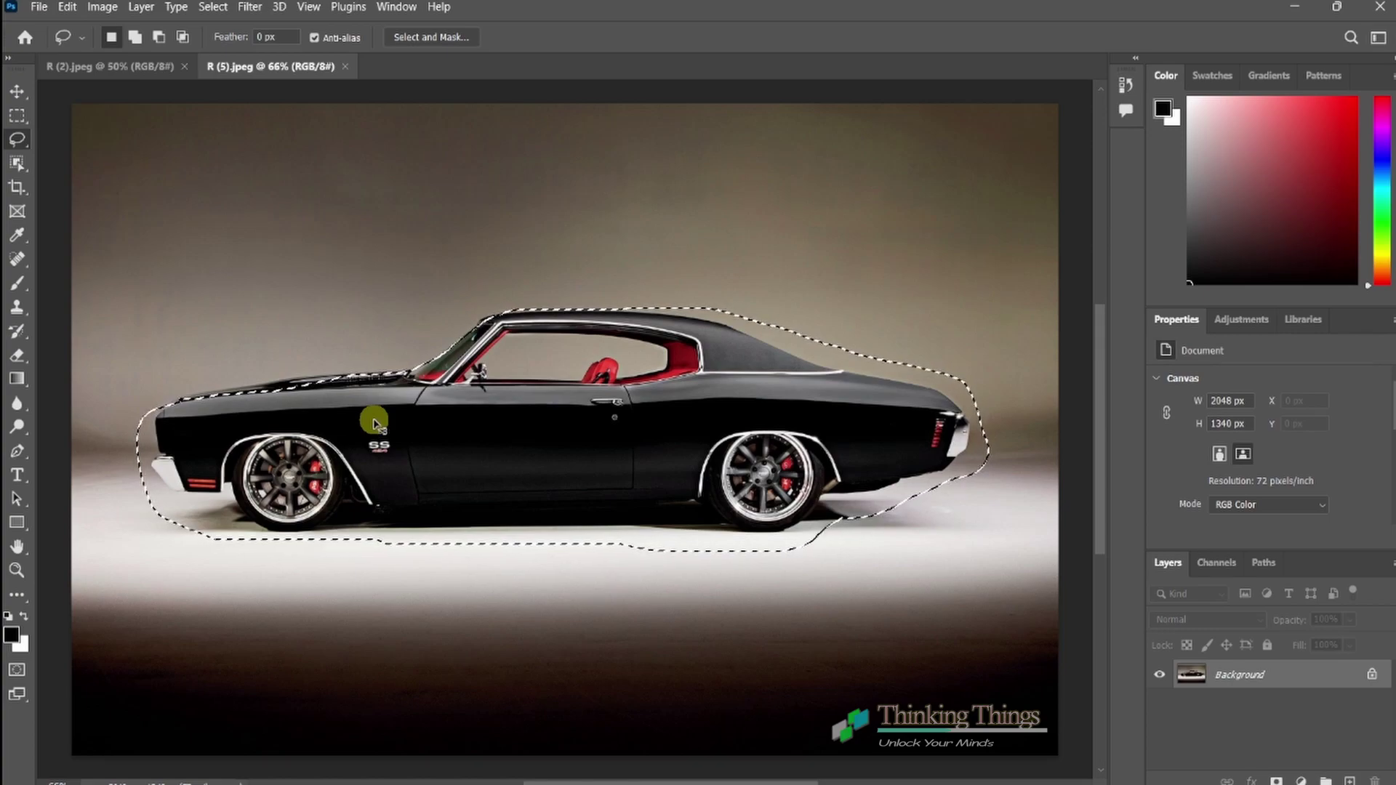
pyautogui.hotkey('ctrl', 'd')
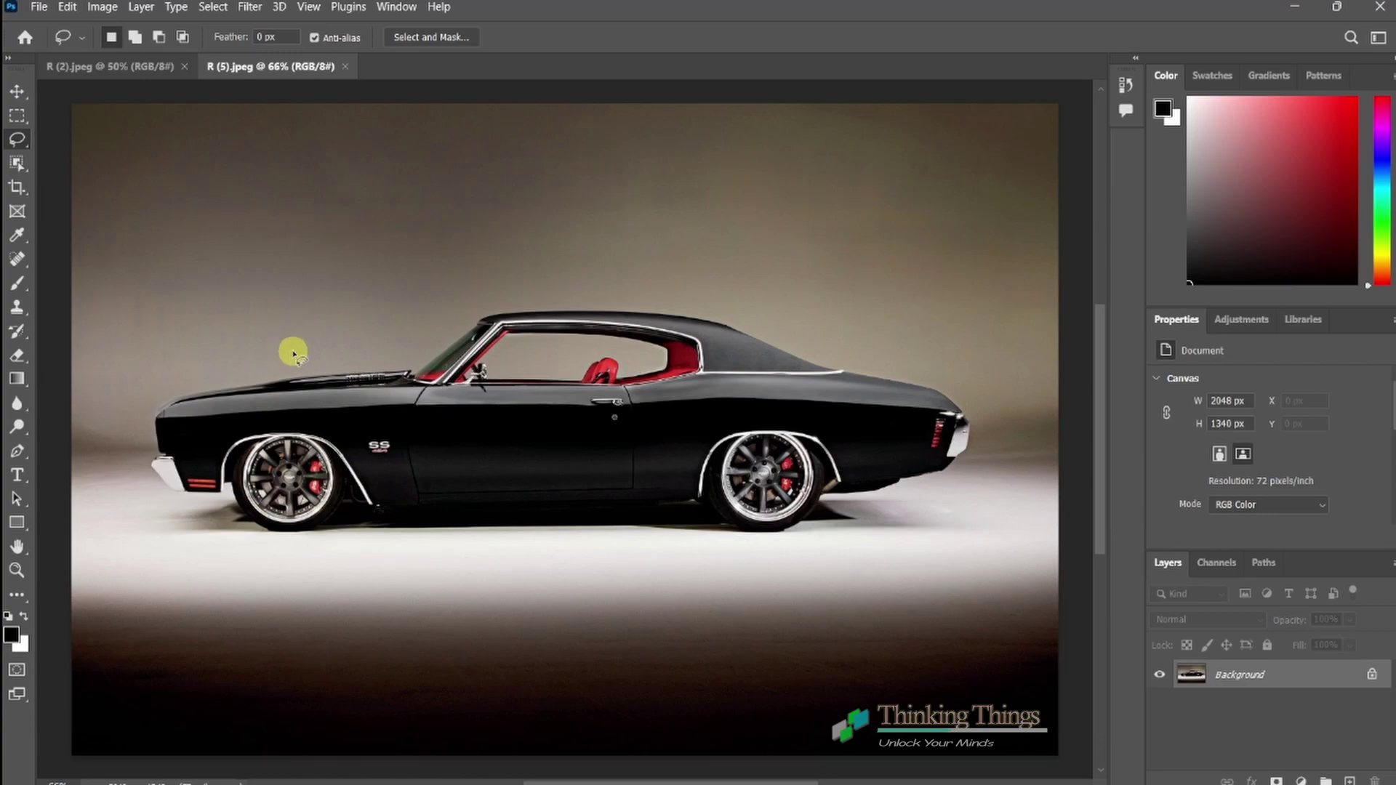
# Draw a freehand practice lasso shape on the backdrop, holding Shift to add to it
pyautogui.moveTo(293, 350)
pyautogui.mouseDown()
pyautogui.moveTo(399, 237)
pyautogui.moveTo(451, 277)
pyautogui.mouseUp()
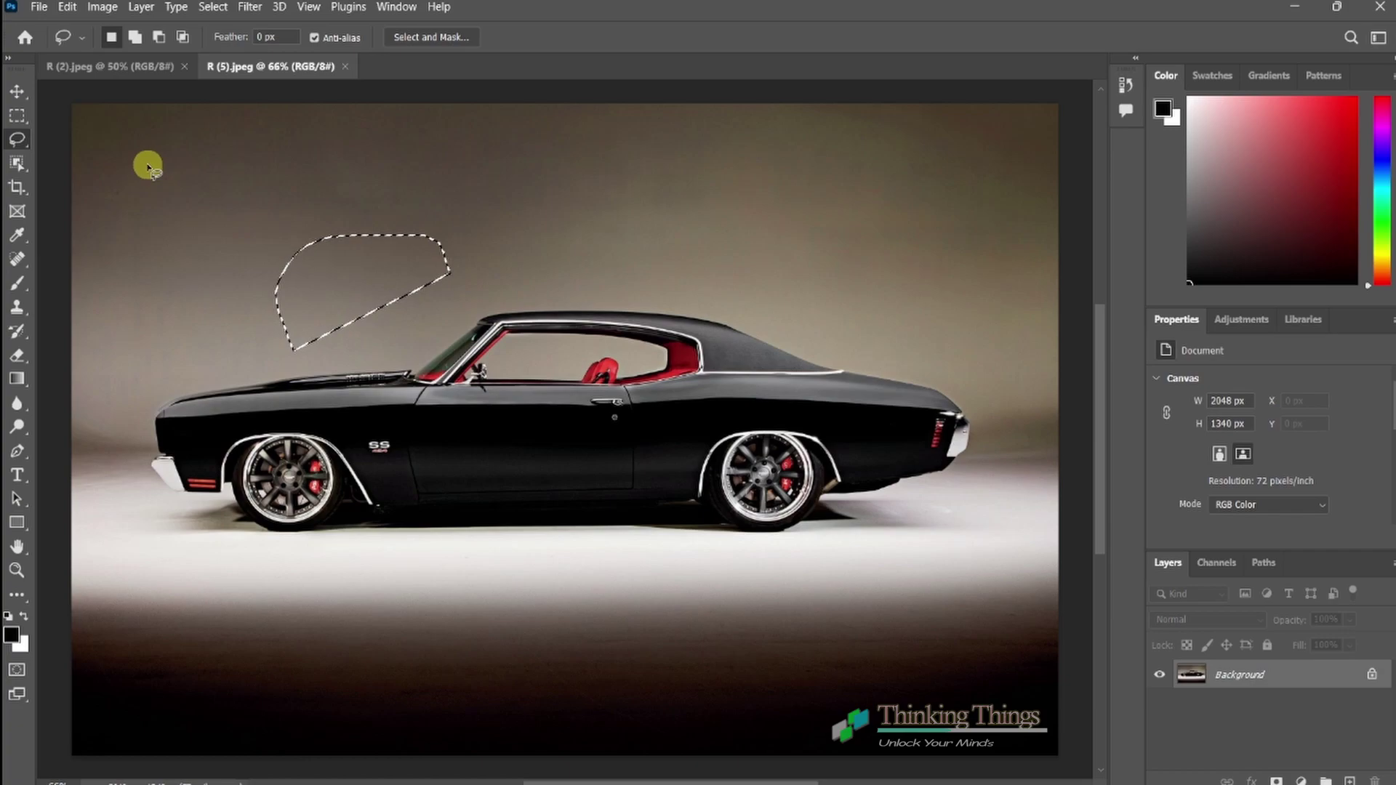
pyautogui.press('shift')
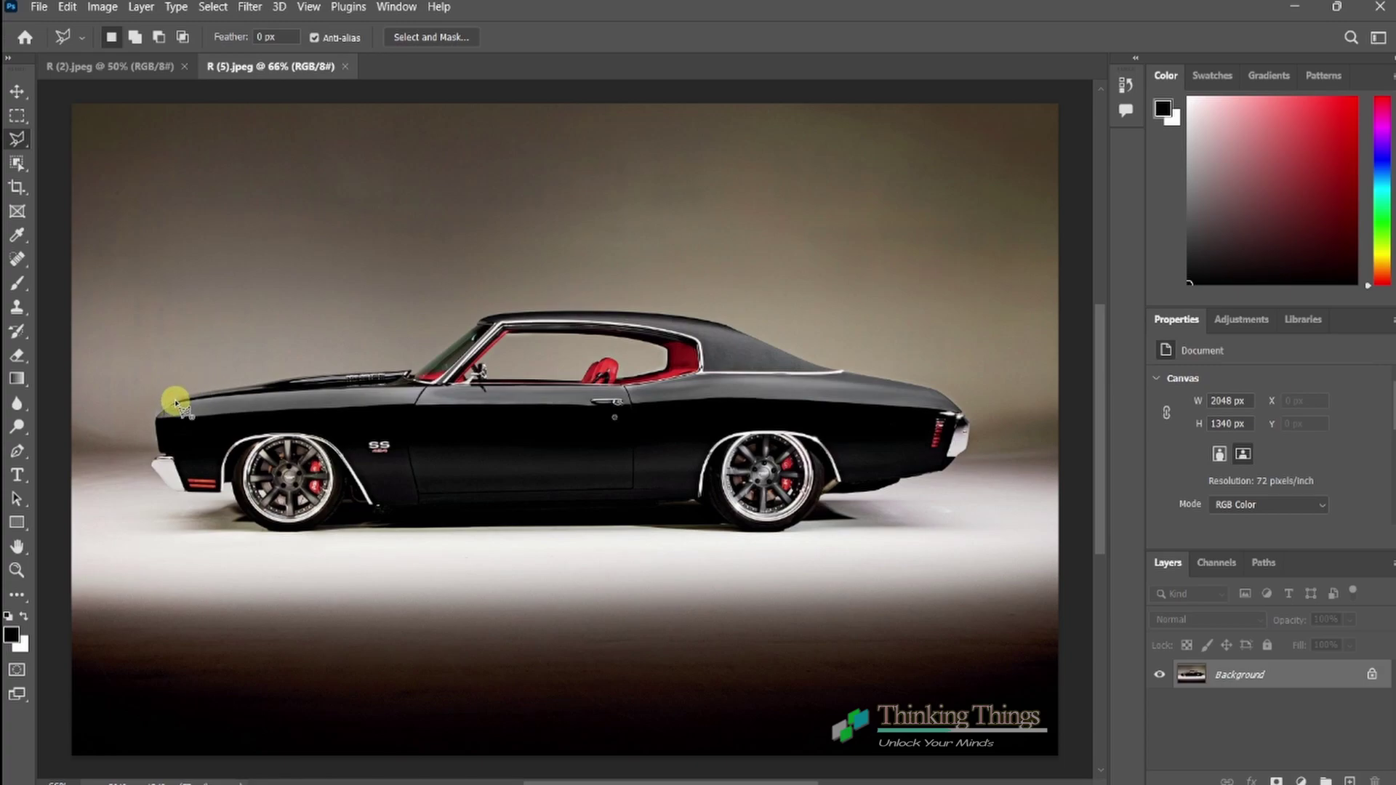
# Trace a point-by-point outline along the car's hood and roofline, close it, then clear it
pyautogui.click(176, 402)
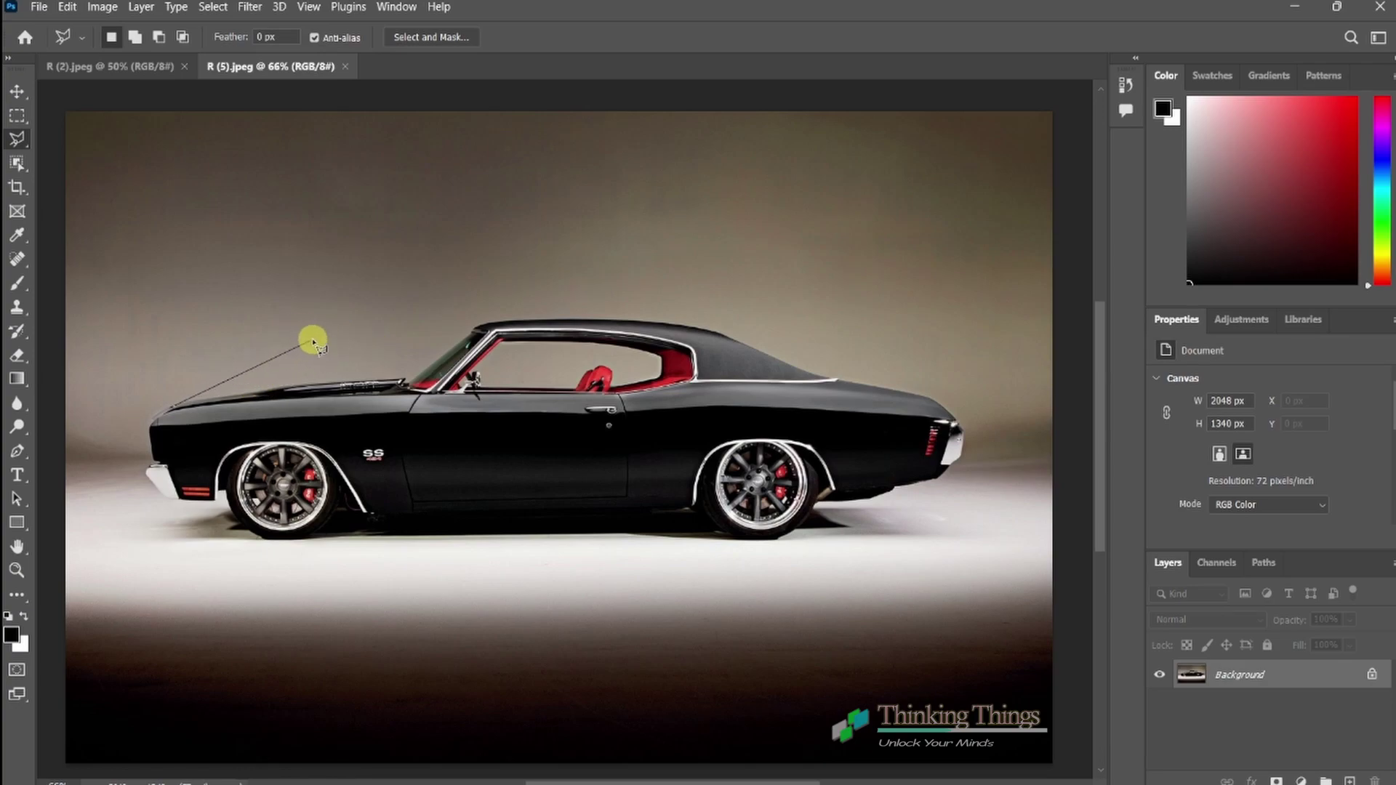
pyautogui.click(248, 317)
pyautogui.moveTo(253, 373); pyautogui.dragTo(251, 402)
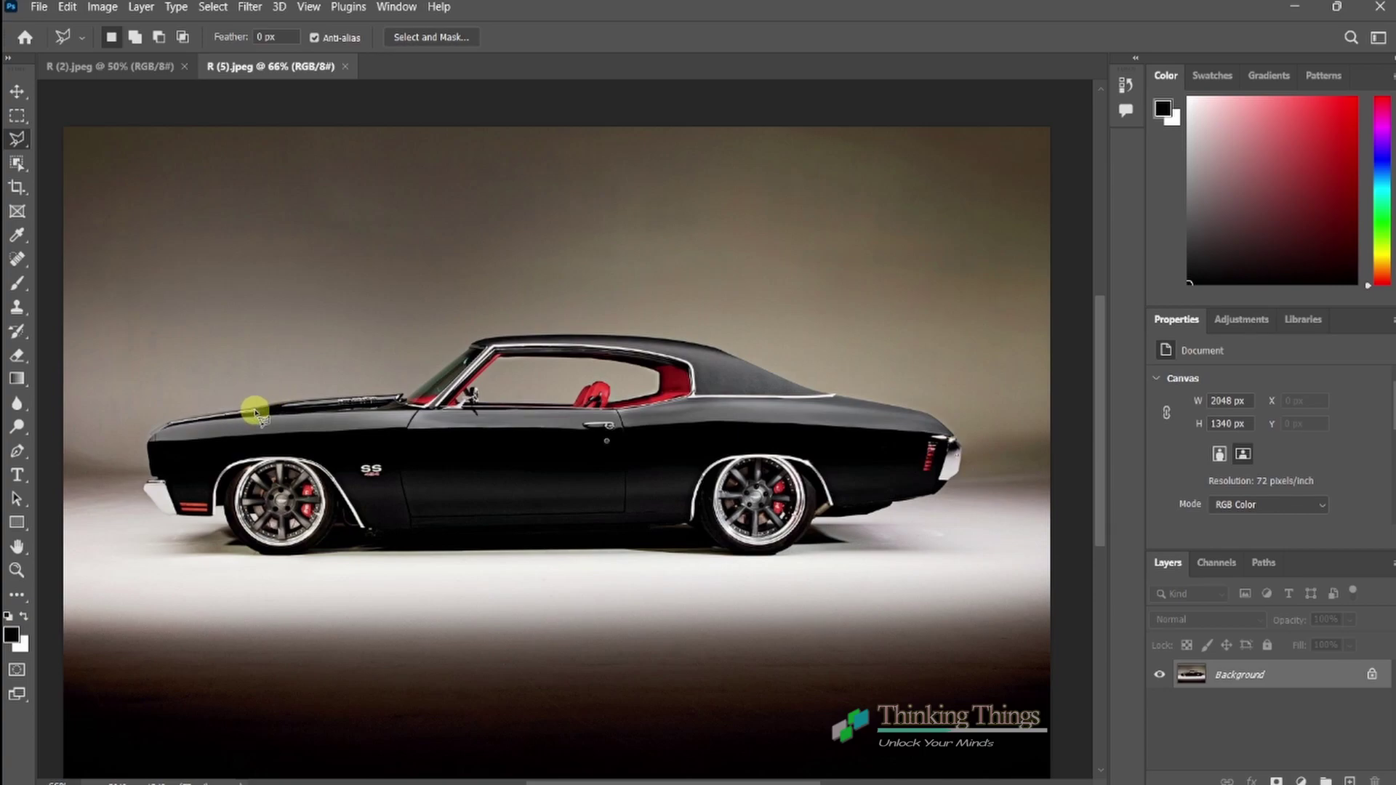
pyautogui.click(254, 411)
pyautogui.click(294, 447)
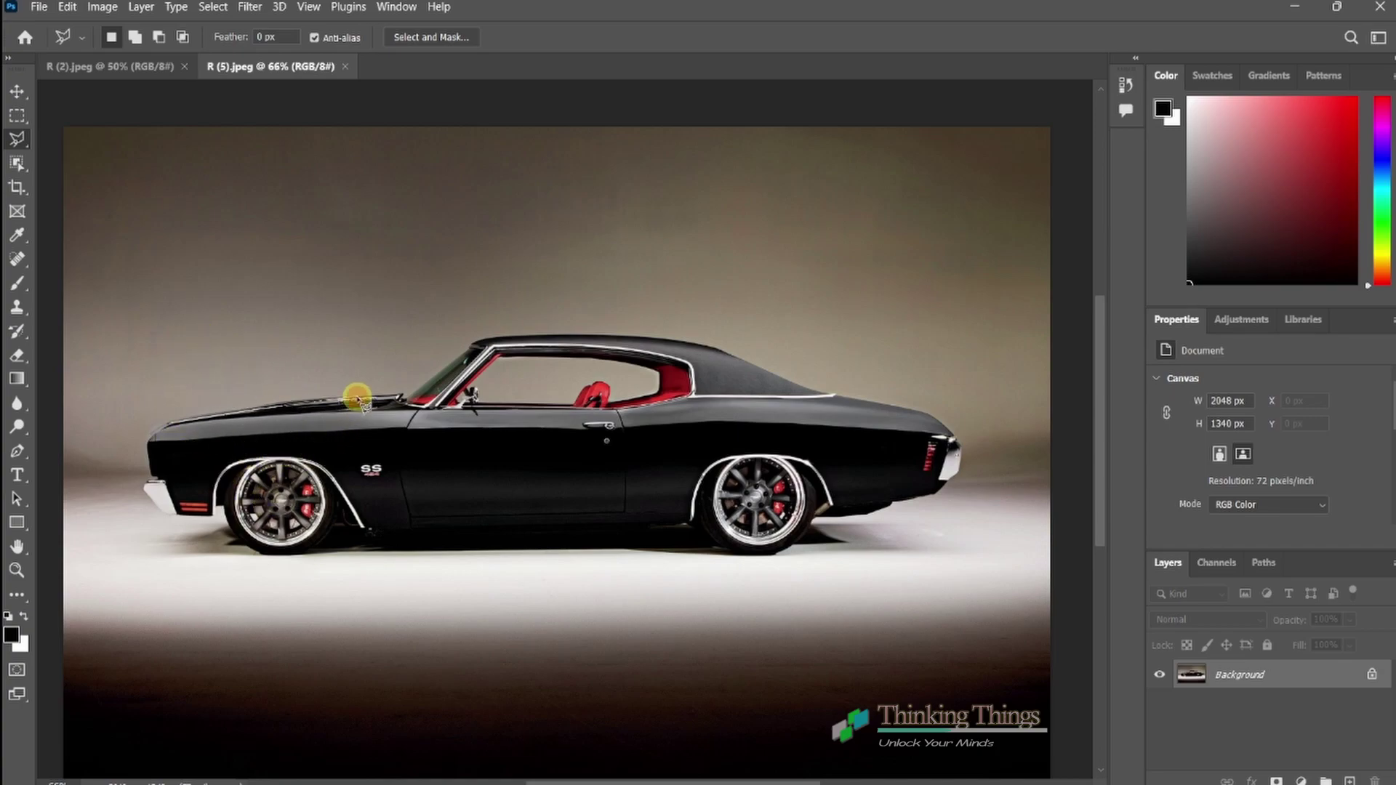
pyautogui.click(407, 399)
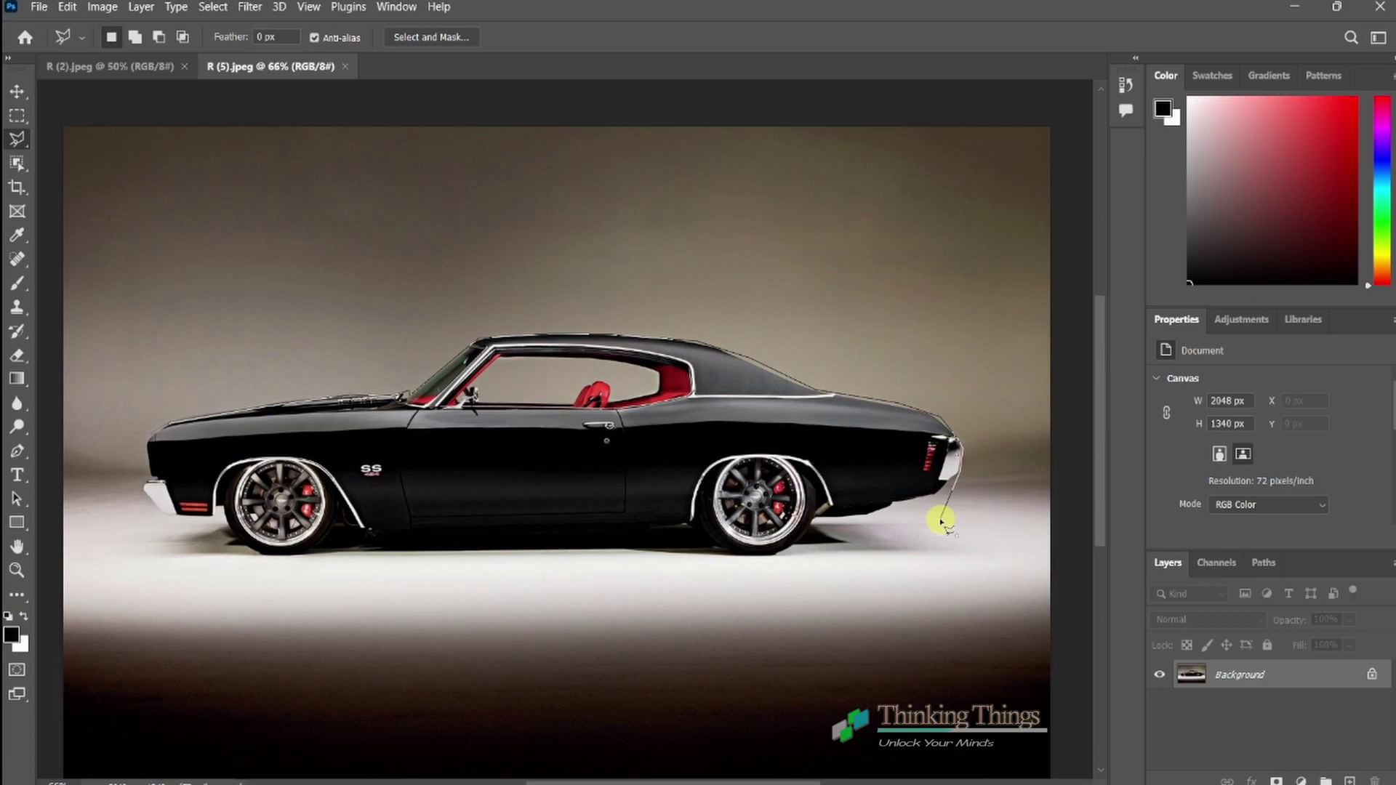
pyautogui.doubleClick(941, 522)
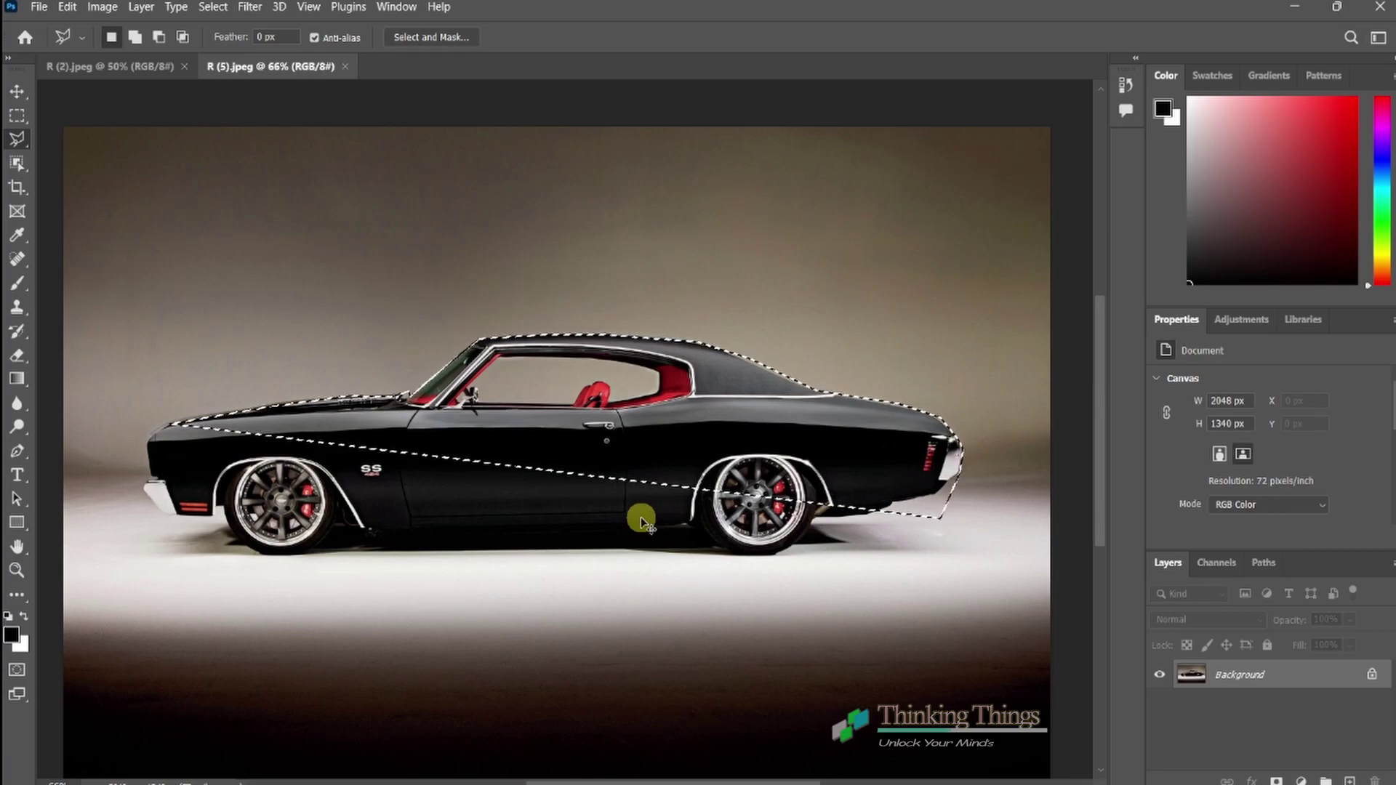
pyautogui.click(642, 519)
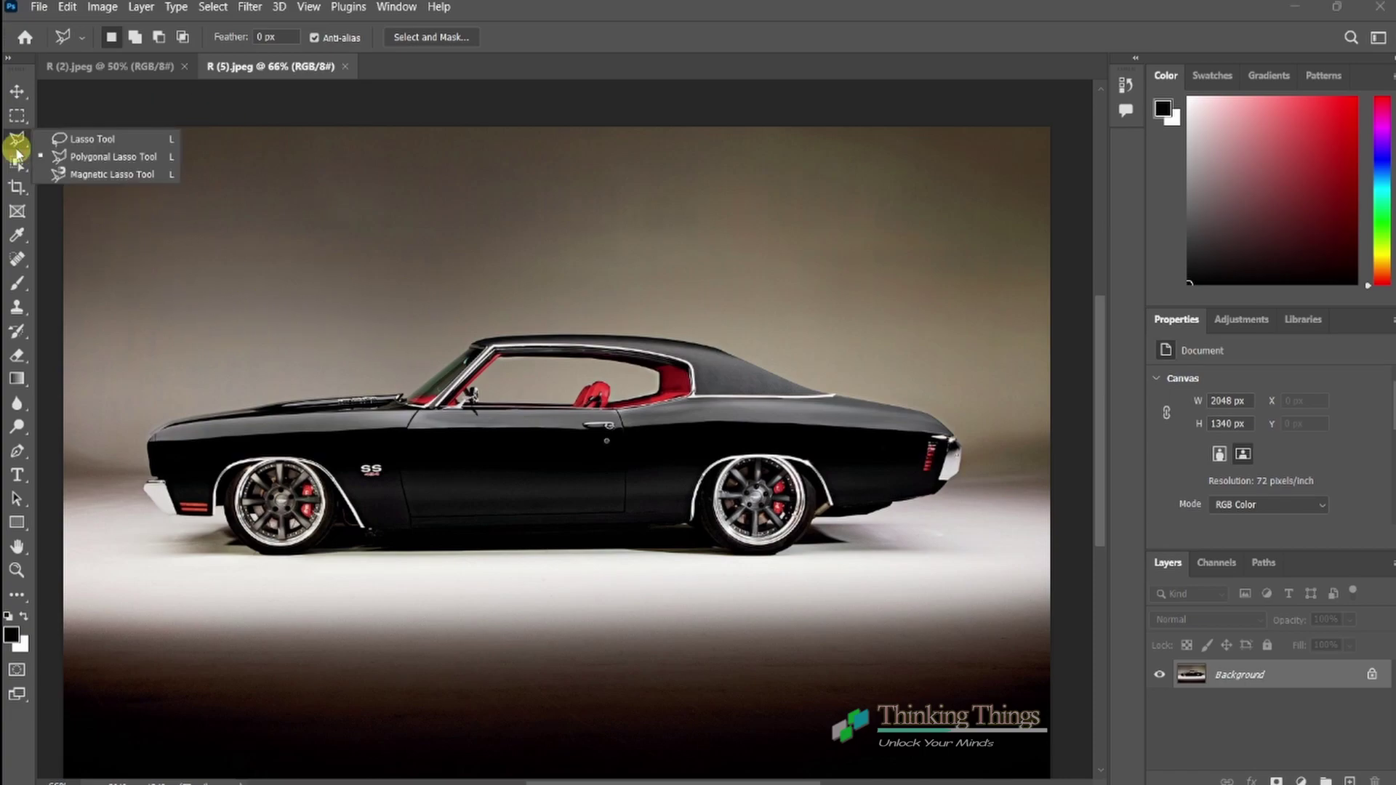
# Trace the car's hood, roof and trunk edge with the Magnetic Lasso, close it, then deselect
pyautogui.rightClick(16, 145)
pyautogui.click(105, 175)
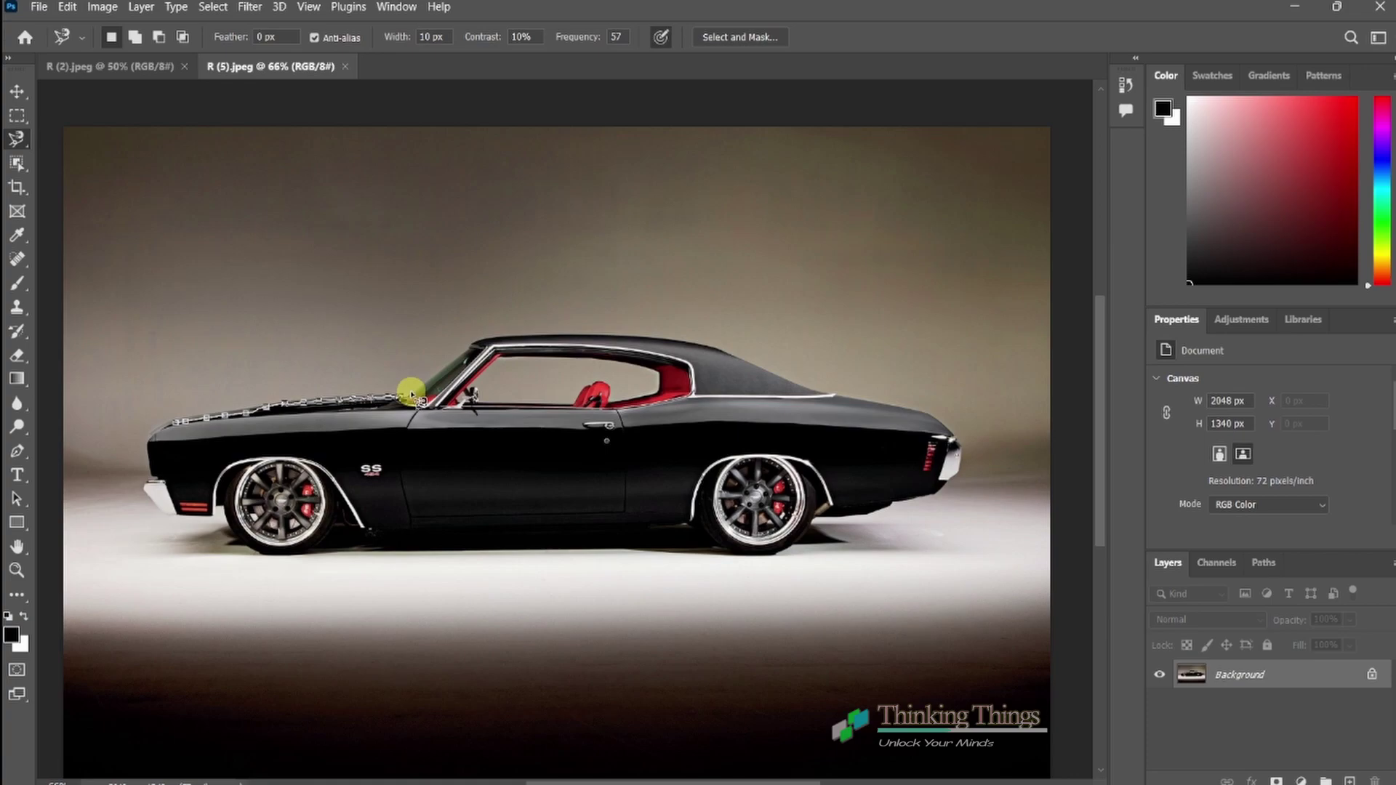
pyautogui.moveTo(412, 394); pyautogui.dragTo(420, 386)
pyautogui.moveTo(419, 388)
pyautogui.mouseDown()
pyautogui.moveTo(519, 320)
pyautogui.moveTo(707, 340)
pyautogui.moveTo(817, 391)
pyautogui.mouseUp()
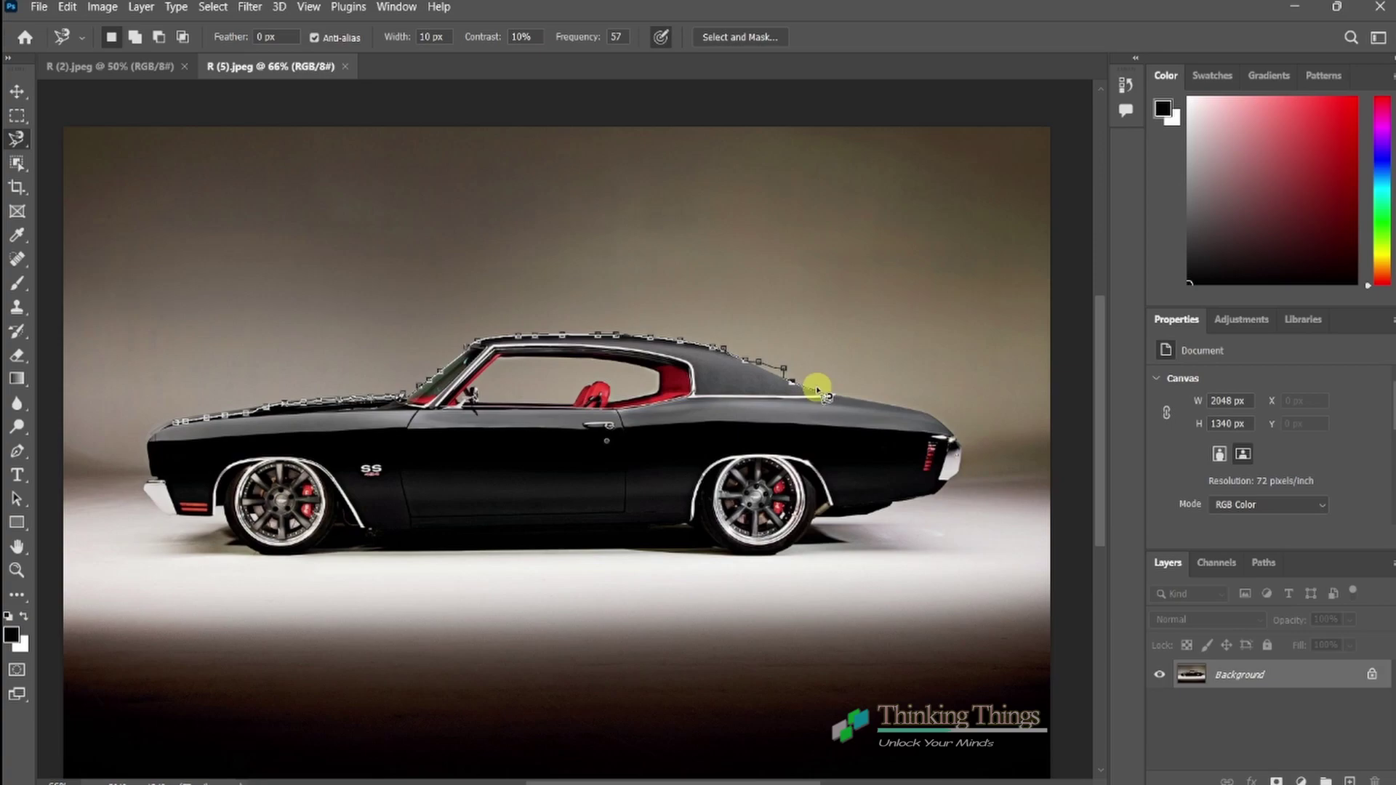
pyautogui.moveTo(817, 391); pyautogui.dragTo(826, 449)
pyautogui.doubleClick(826, 450)
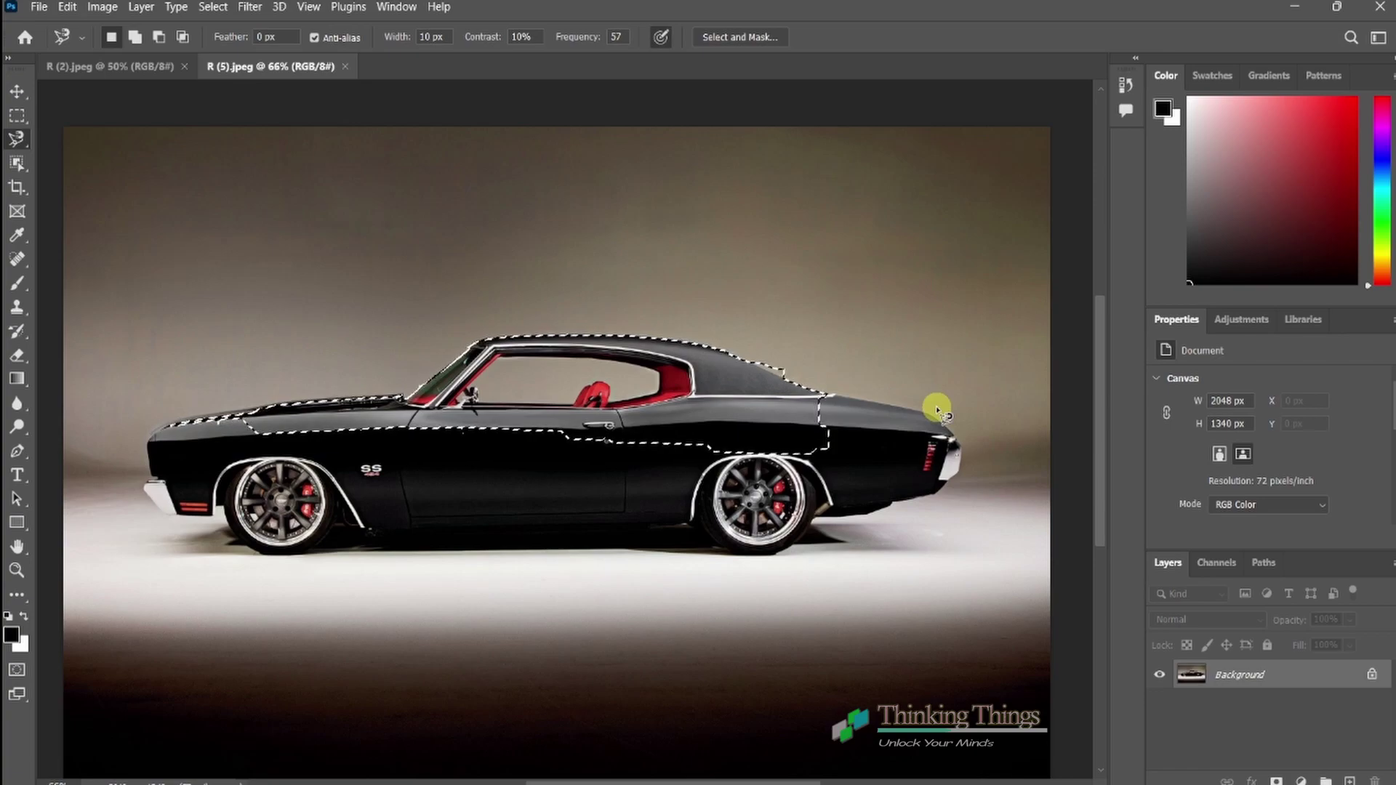
pyautogui.hotkey('ctrl', 'd')
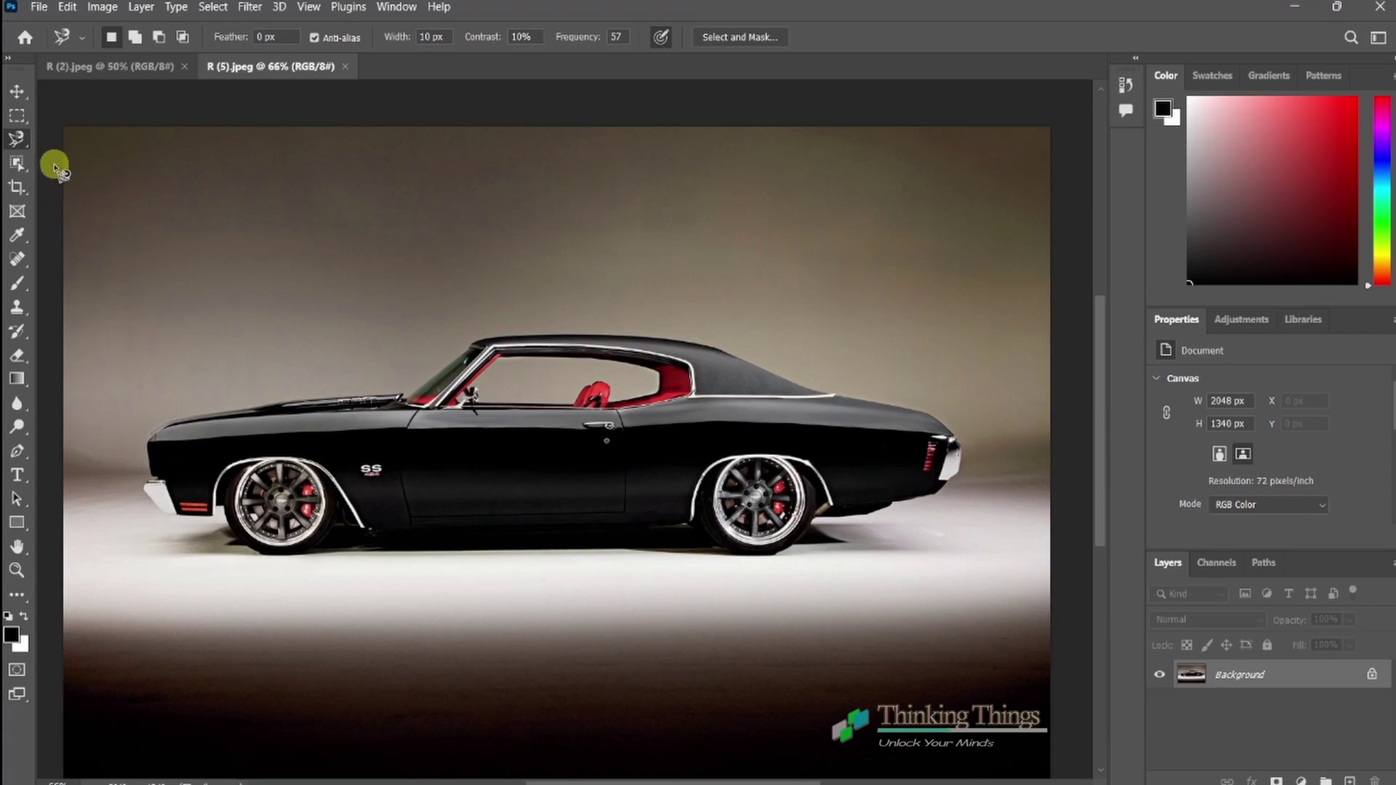
# Choose the Object Selection Tool and show its object finder settings
pyautogui.click(23, 169)
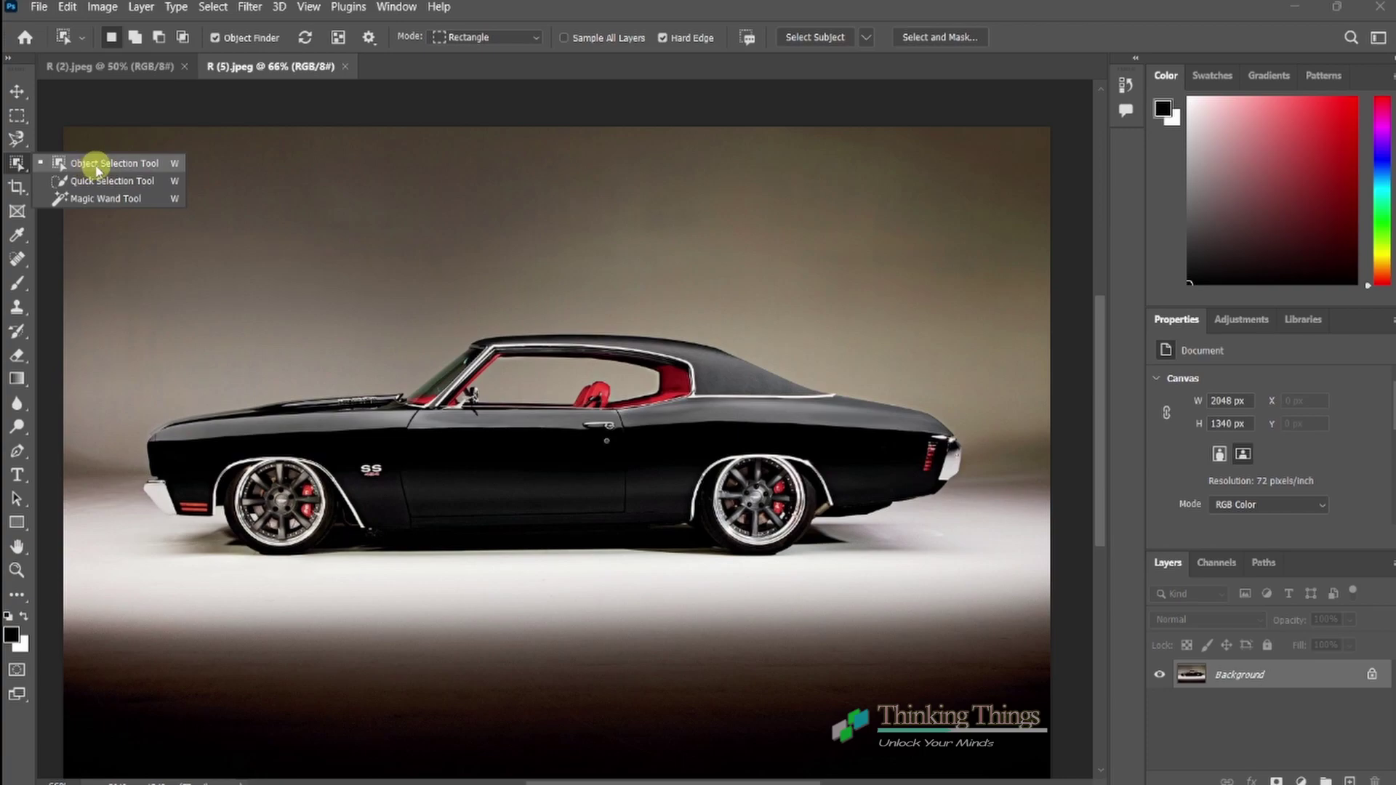
pyautogui.click(97, 167)
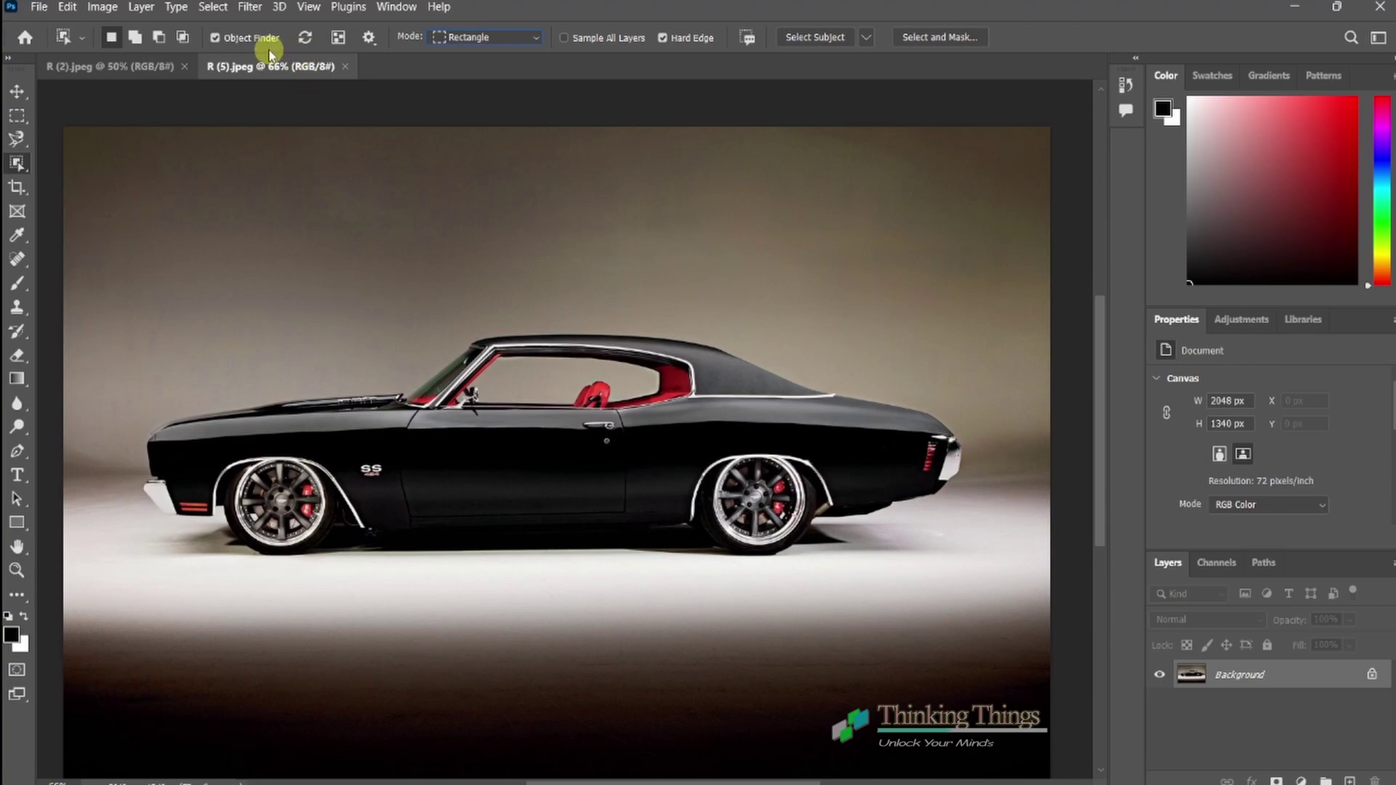
pyautogui.click(369, 38)
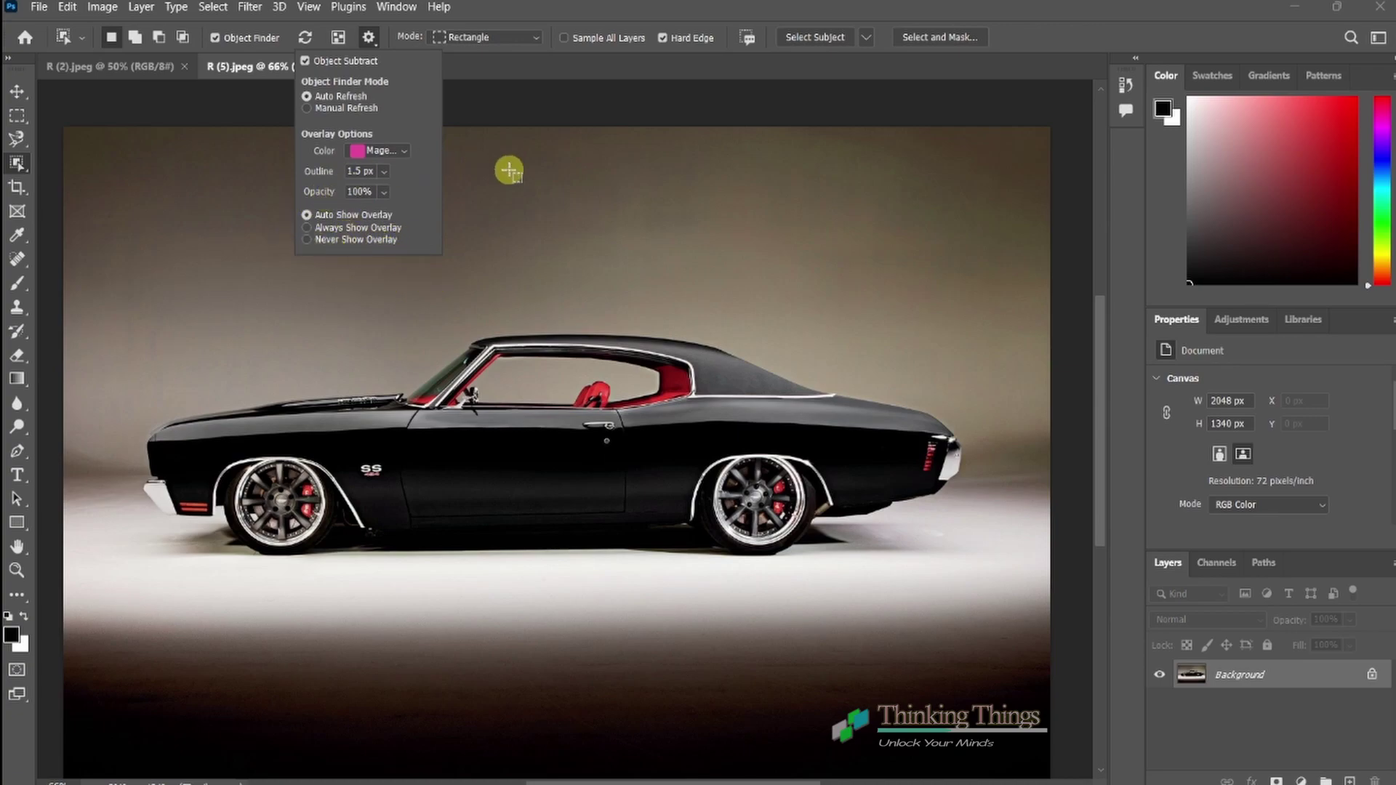
# With Mode left on Rectangle, box the whole car to auto-select its body and wheels
pyautogui.click(474, 106)
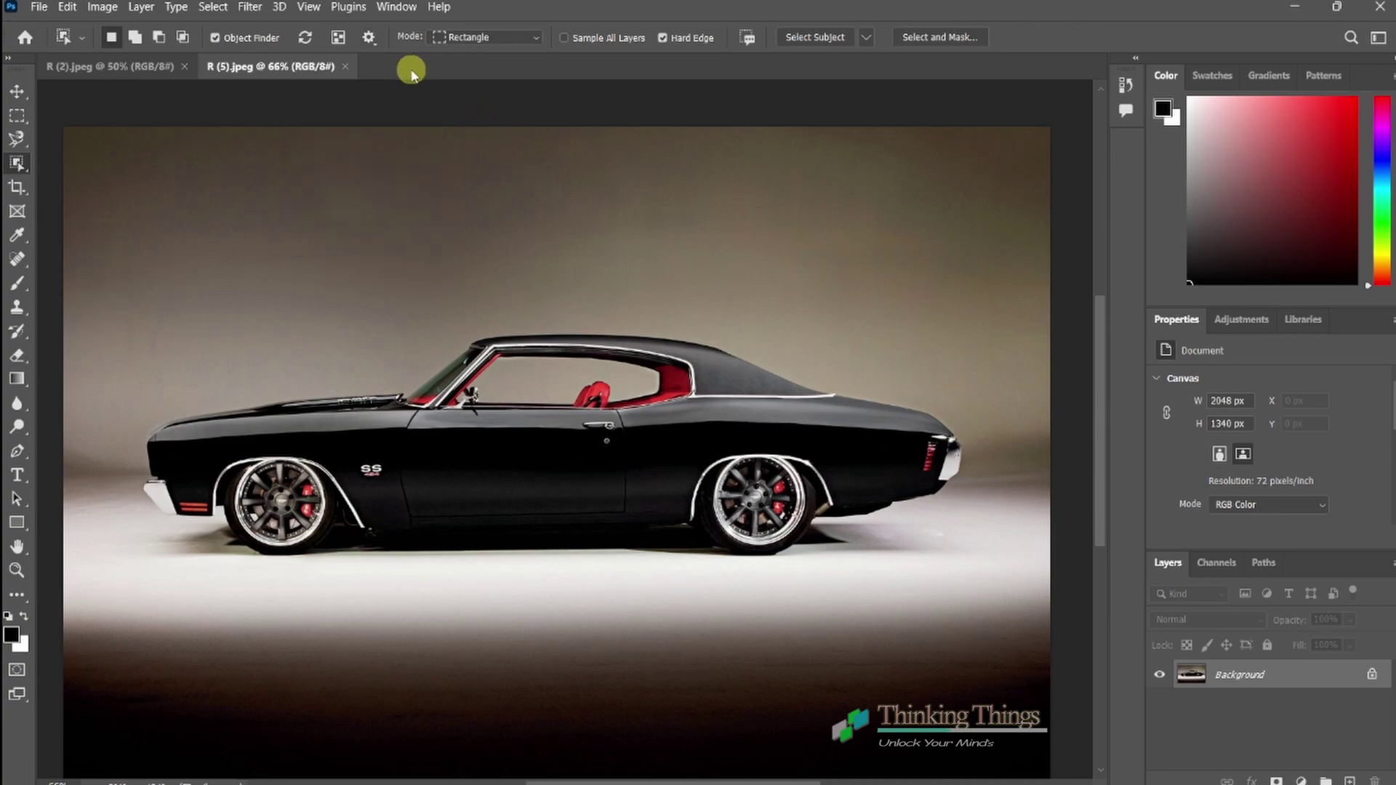
pyautogui.click(533, 38)
pyautogui.click(529, 46)
pyautogui.moveTo(92, 266)
pyautogui.mouseDown()
pyautogui.moveTo(1001, 544)
pyautogui.moveTo(1042, 582)
pyautogui.mouseUp()
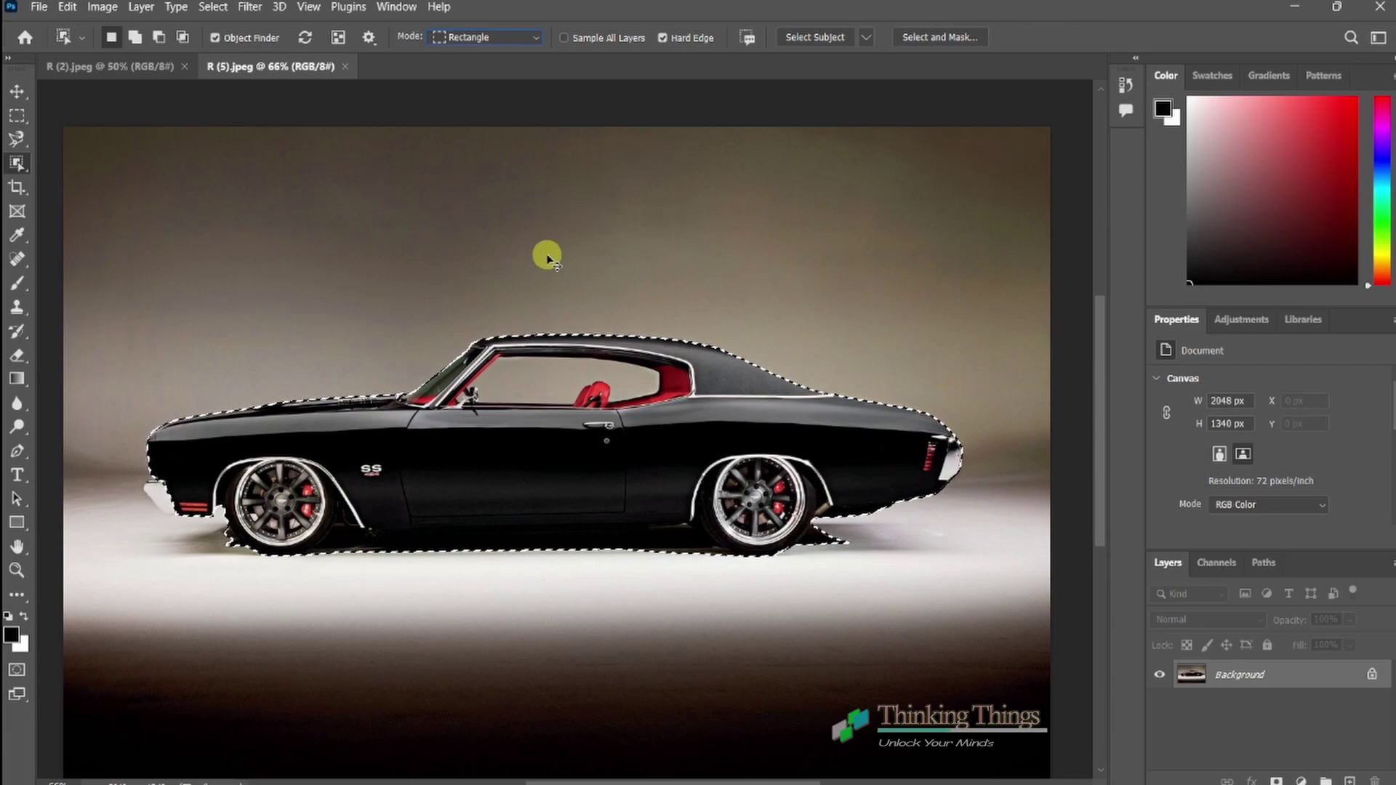
pyautogui.click(546, 255)
pyautogui.click(531, 37)
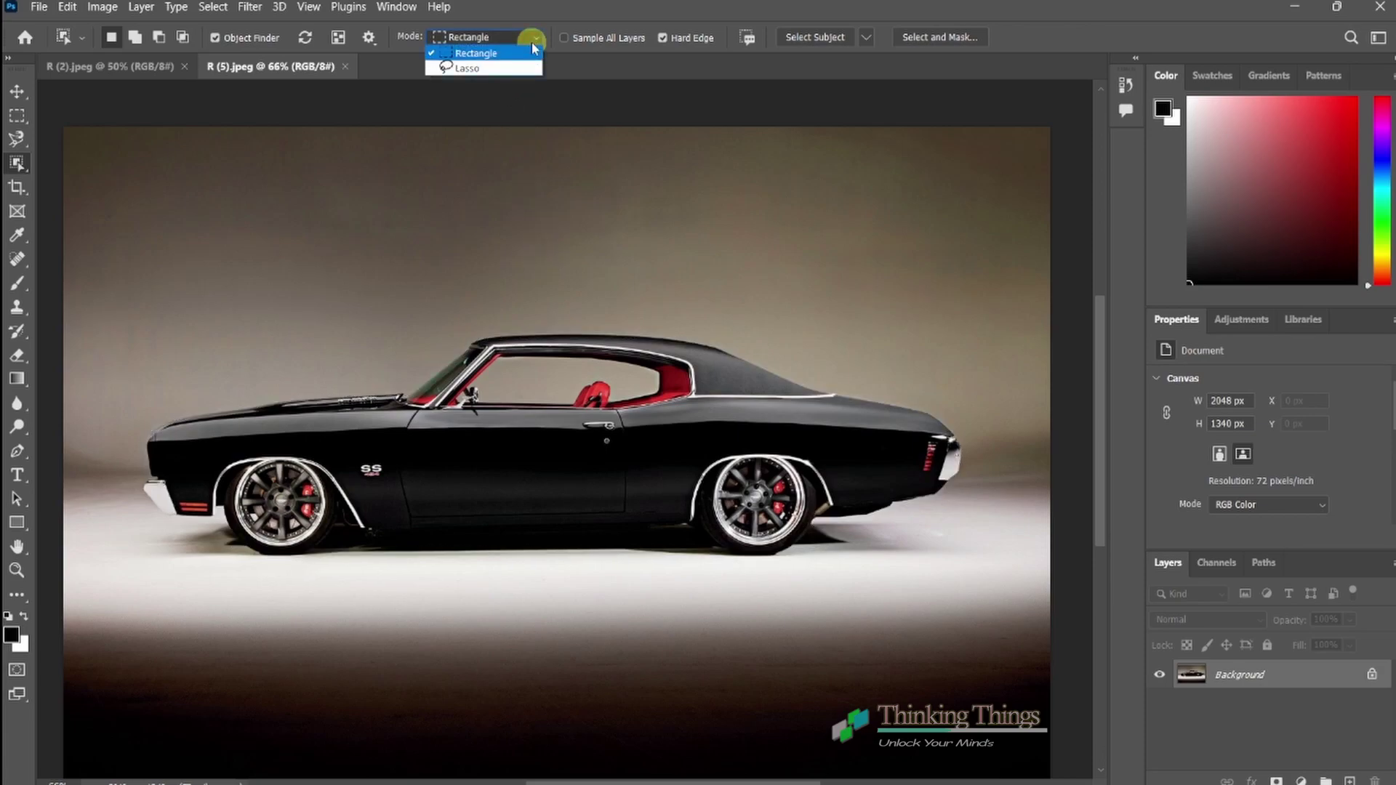
pyautogui.click(507, 63)
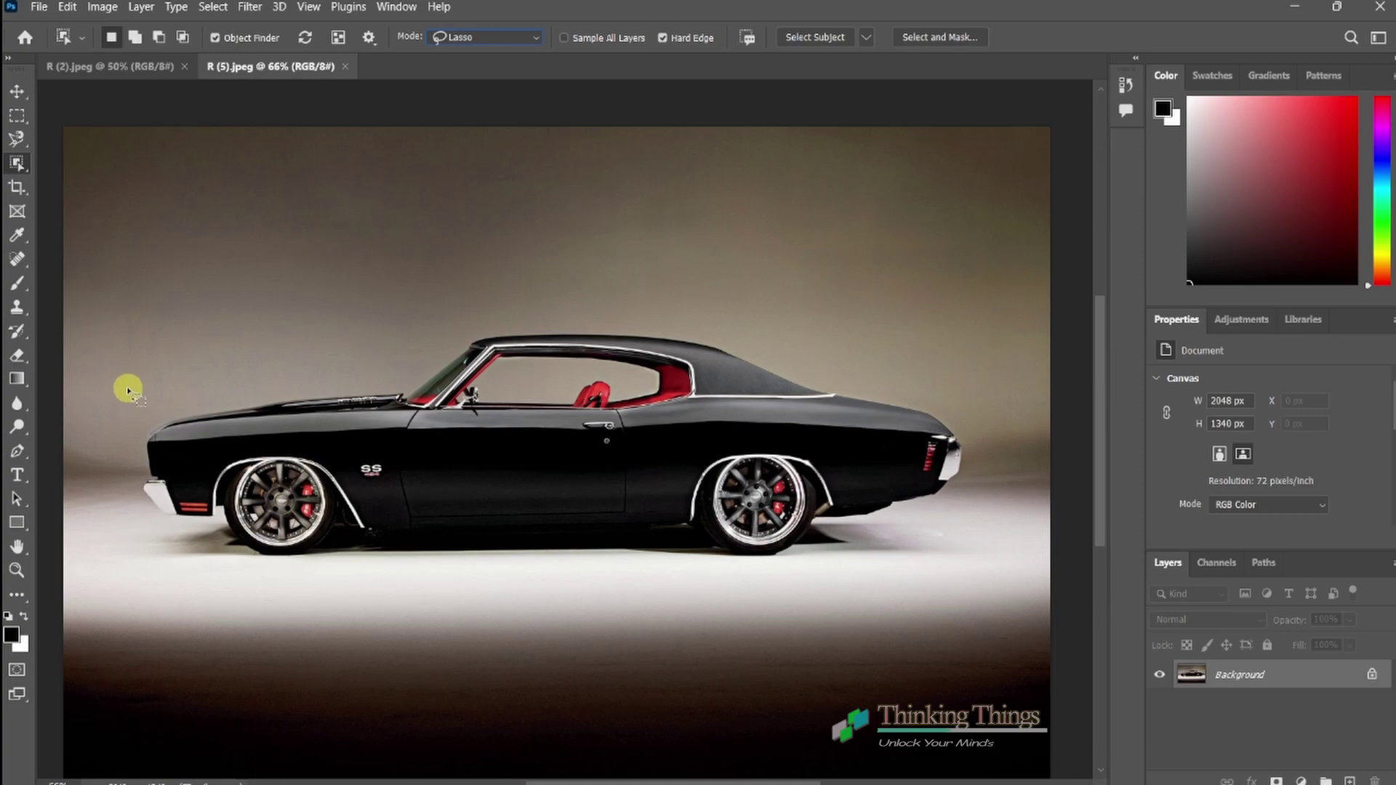
pyautogui.moveTo(128, 391)
pyautogui.mouseDown()
pyautogui.moveTo(512, 312)
pyautogui.moveTo(695, 299)
pyautogui.moveTo(906, 334)
pyautogui.moveTo(991, 421)
pyautogui.moveTo(1001, 518)
pyautogui.moveTo(508, 620)
pyautogui.moveTo(250, 614)
pyautogui.moveTo(143, 530)
pyautogui.moveTo(103, 452)
pyautogui.moveTo(130, 374)
pyautogui.moveTo(128, 386)
pyautogui.mouseUp()
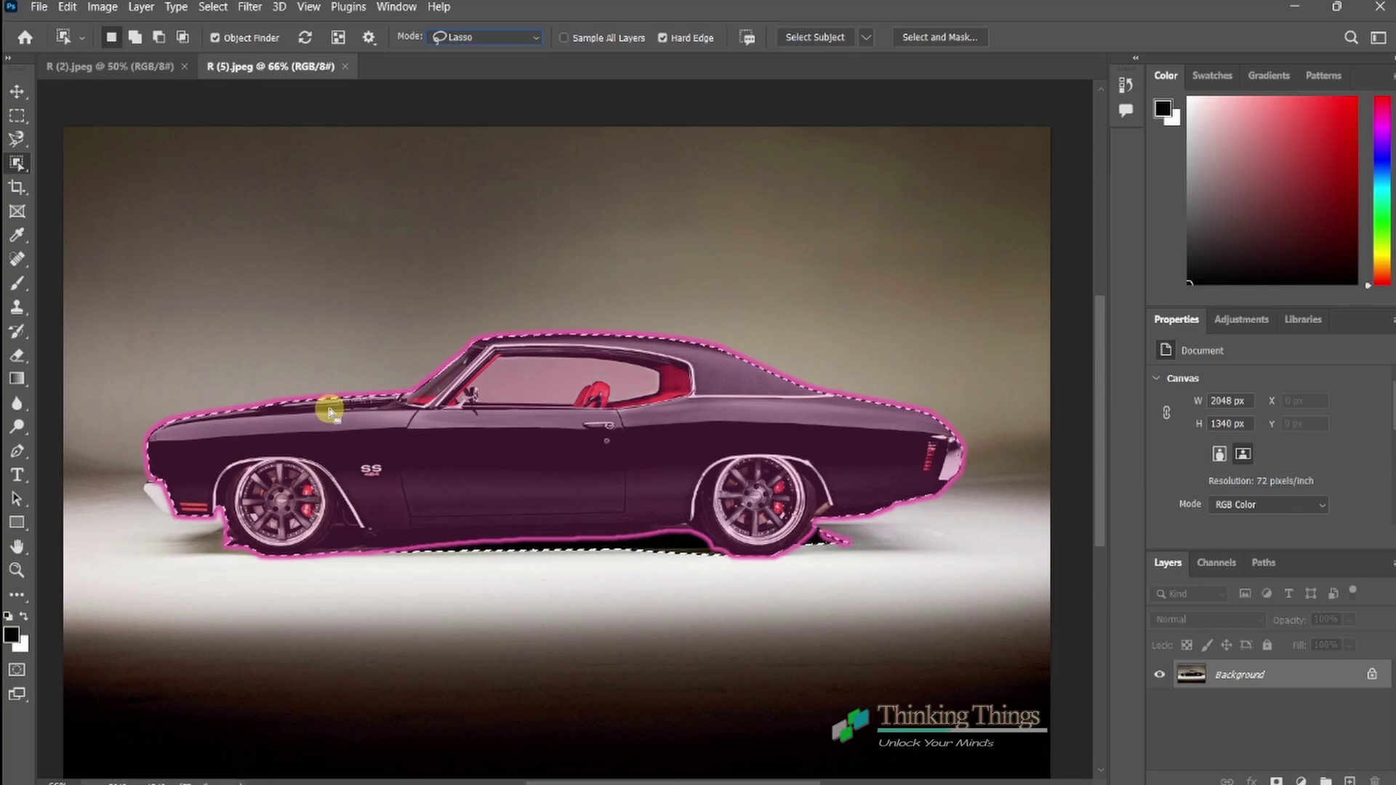
pyautogui.click(285, 354)
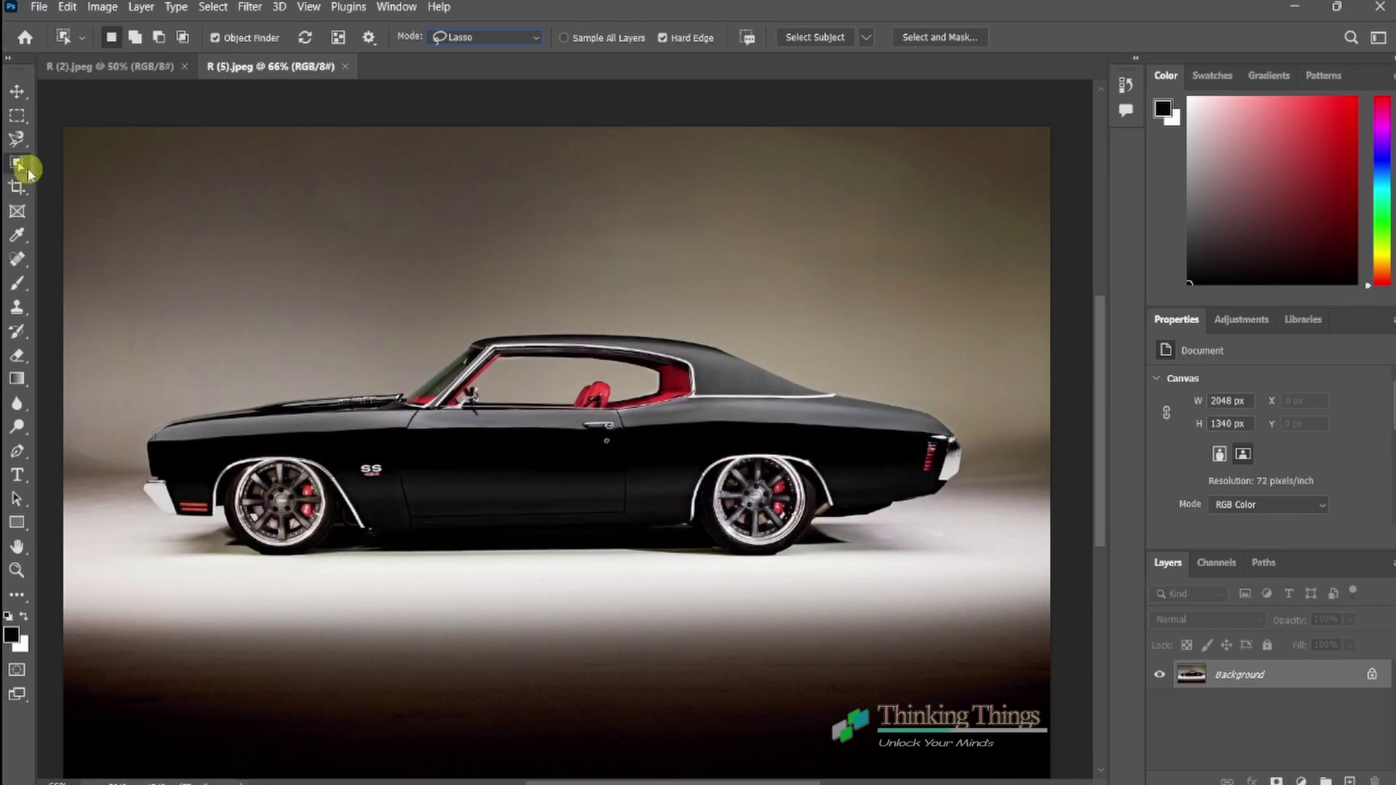
# Switch to the Quick Selection Tool in New Selection mode
pyautogui.rightClick(29, 173)
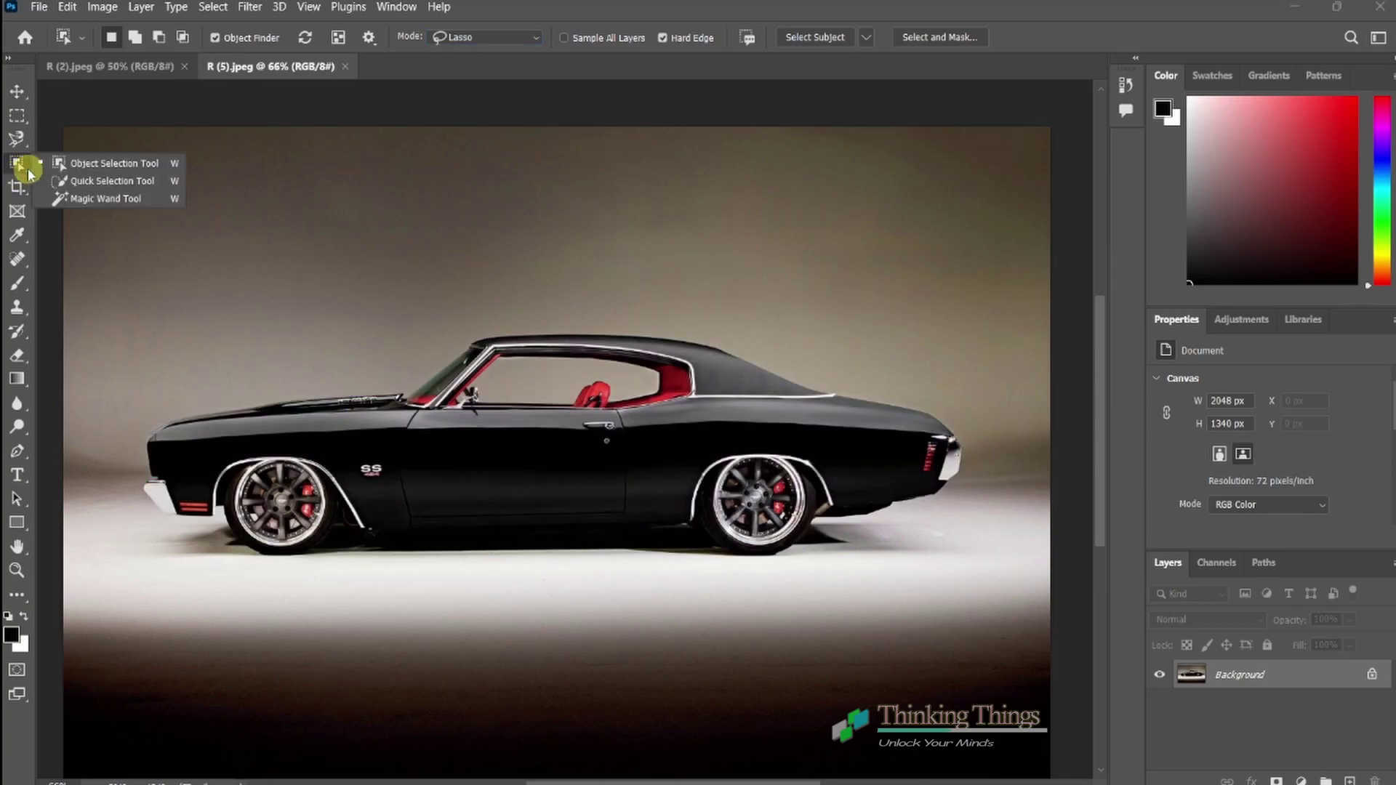
pyautogui.click(160, 189)
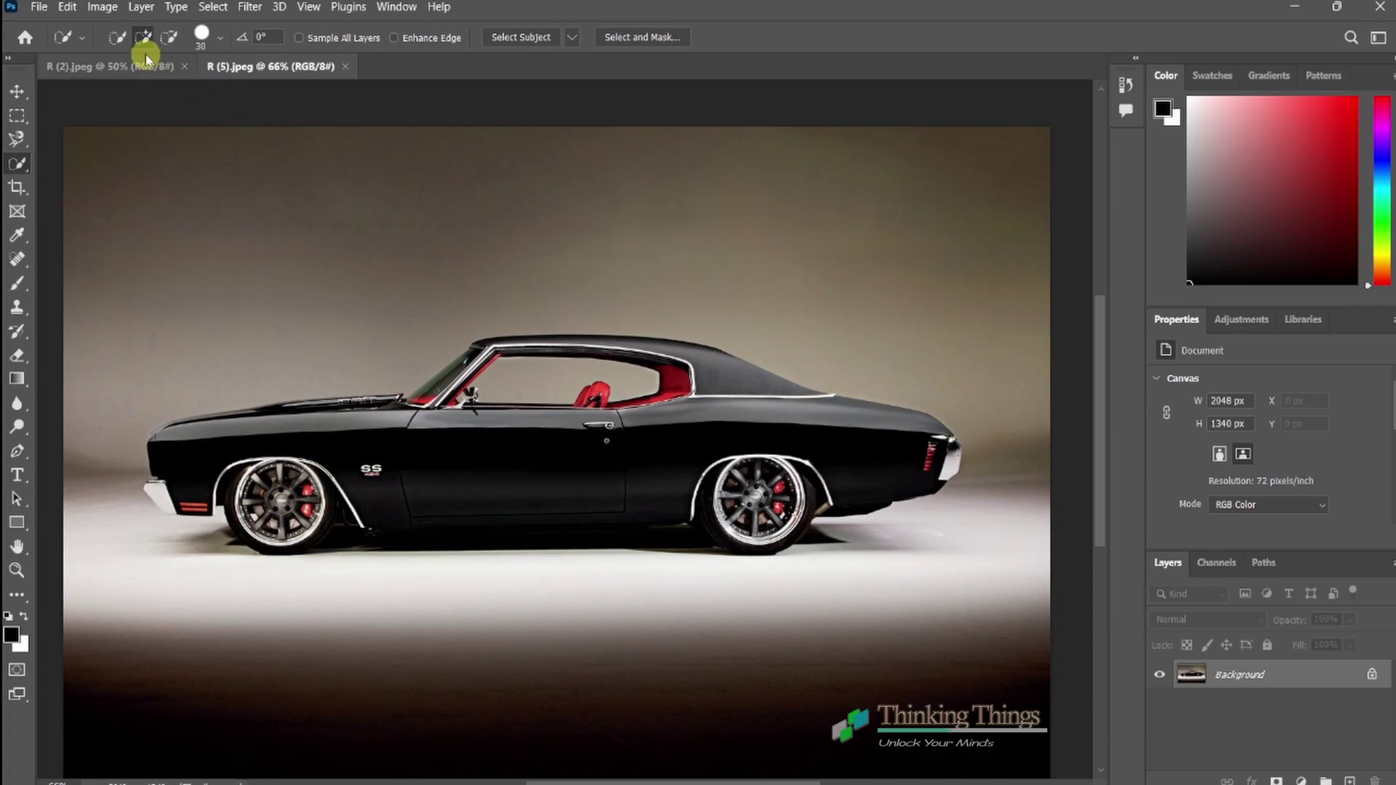
pyautogui.click(117, 37)
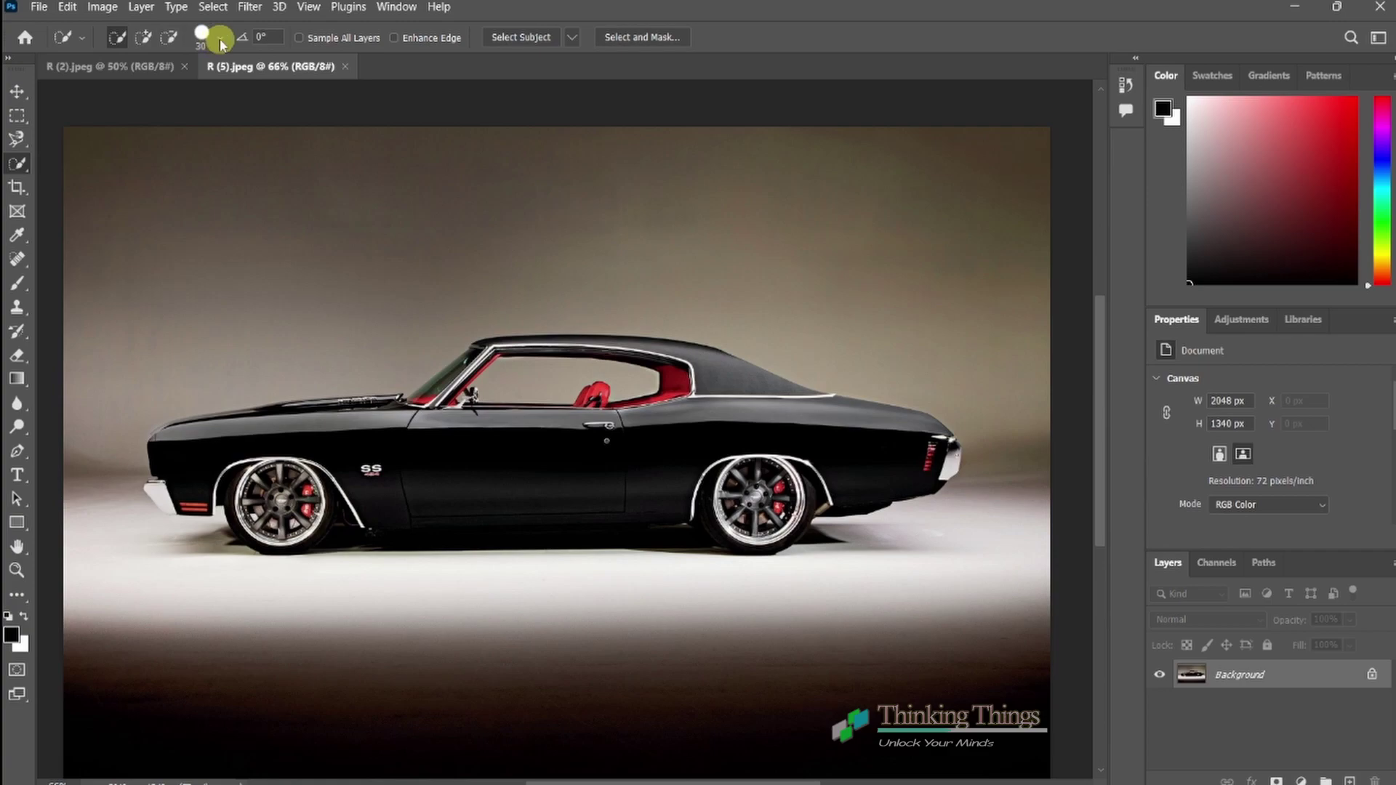
# Set the quick selection brush size to 47 px
pyautogui.click(218, 37)
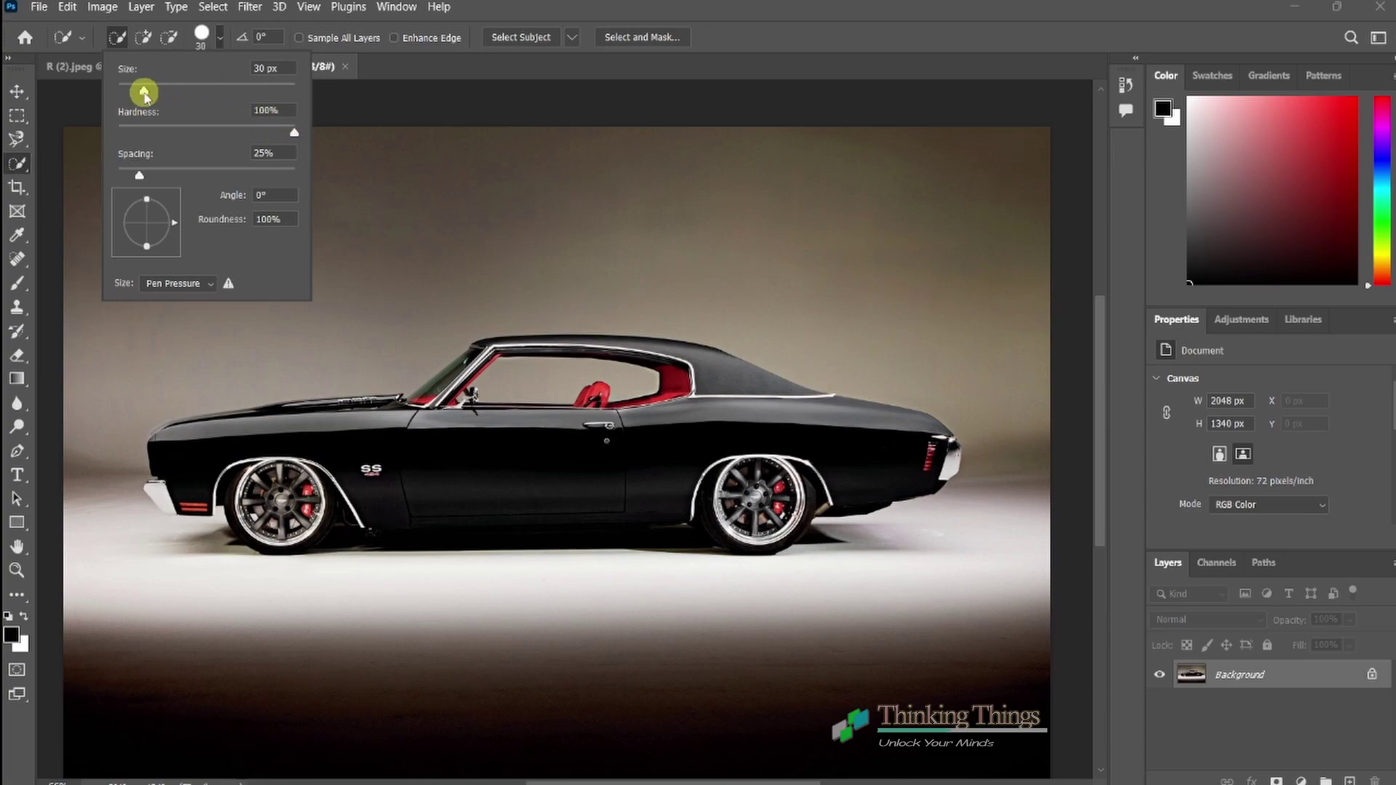
pyautogui.moveTo(144, 92)
pyautogui.mouseDown()
pyautogui.moveTo(175, 91)
pyautogui.moveTo(135, 93)
pyautogui.mouseUp()
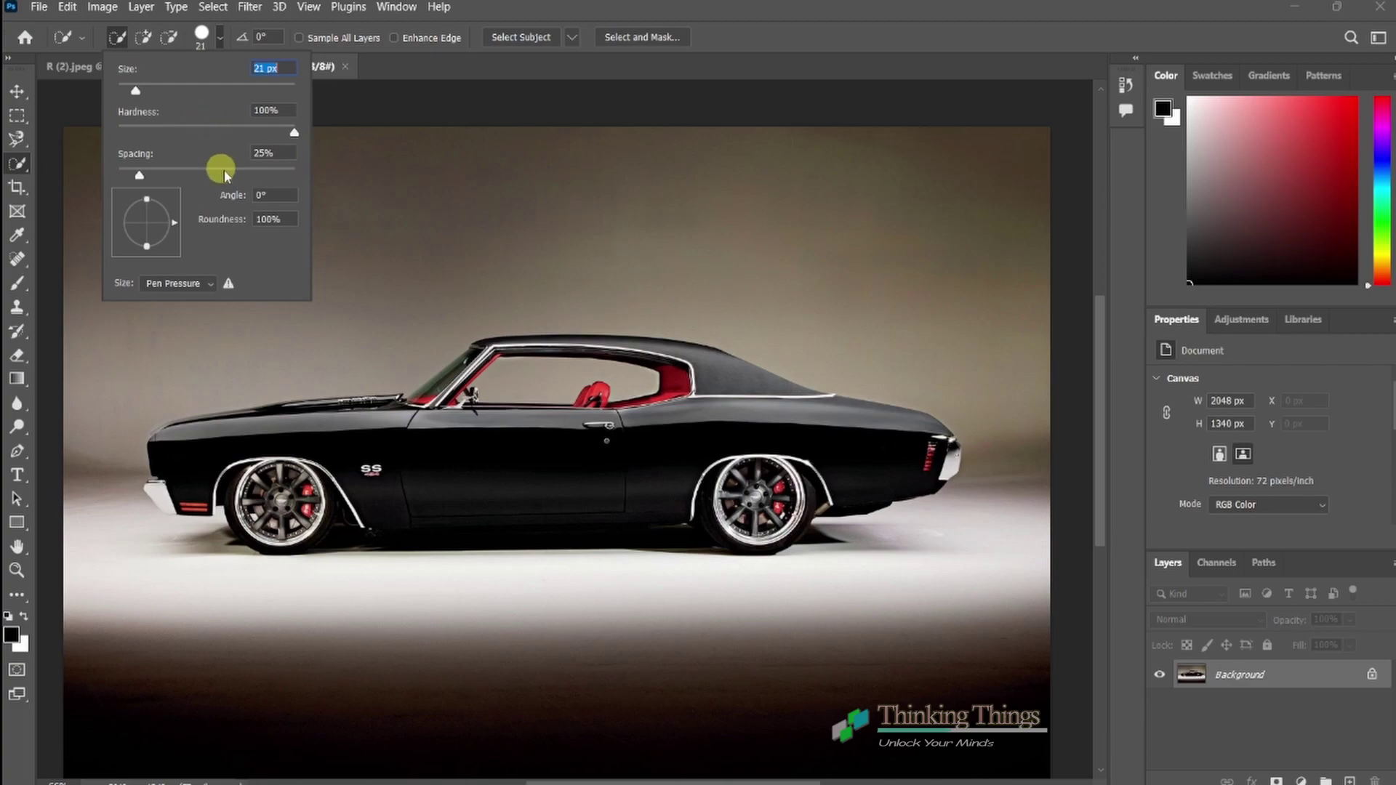
pyautogui.click(451, 75)
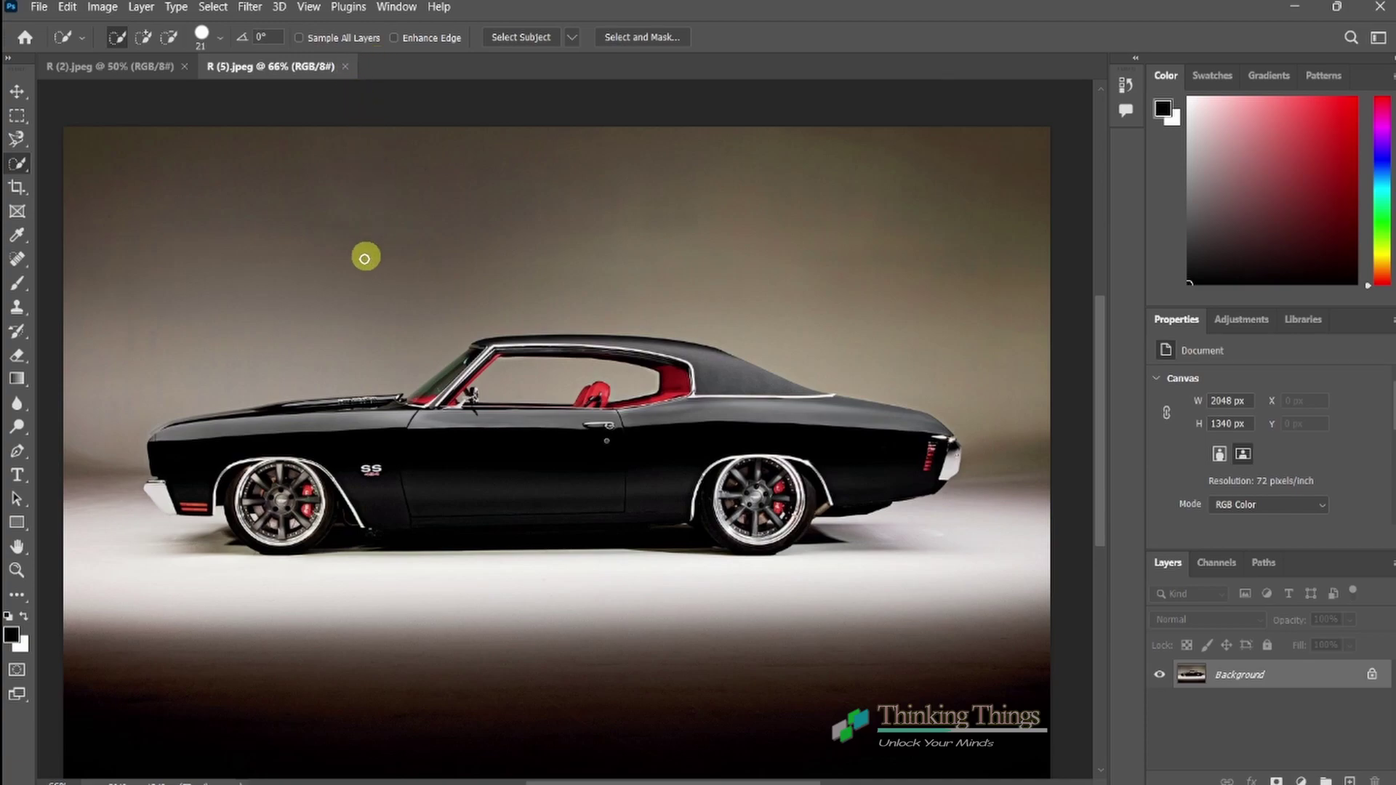
pyautogui.click(218, 42)
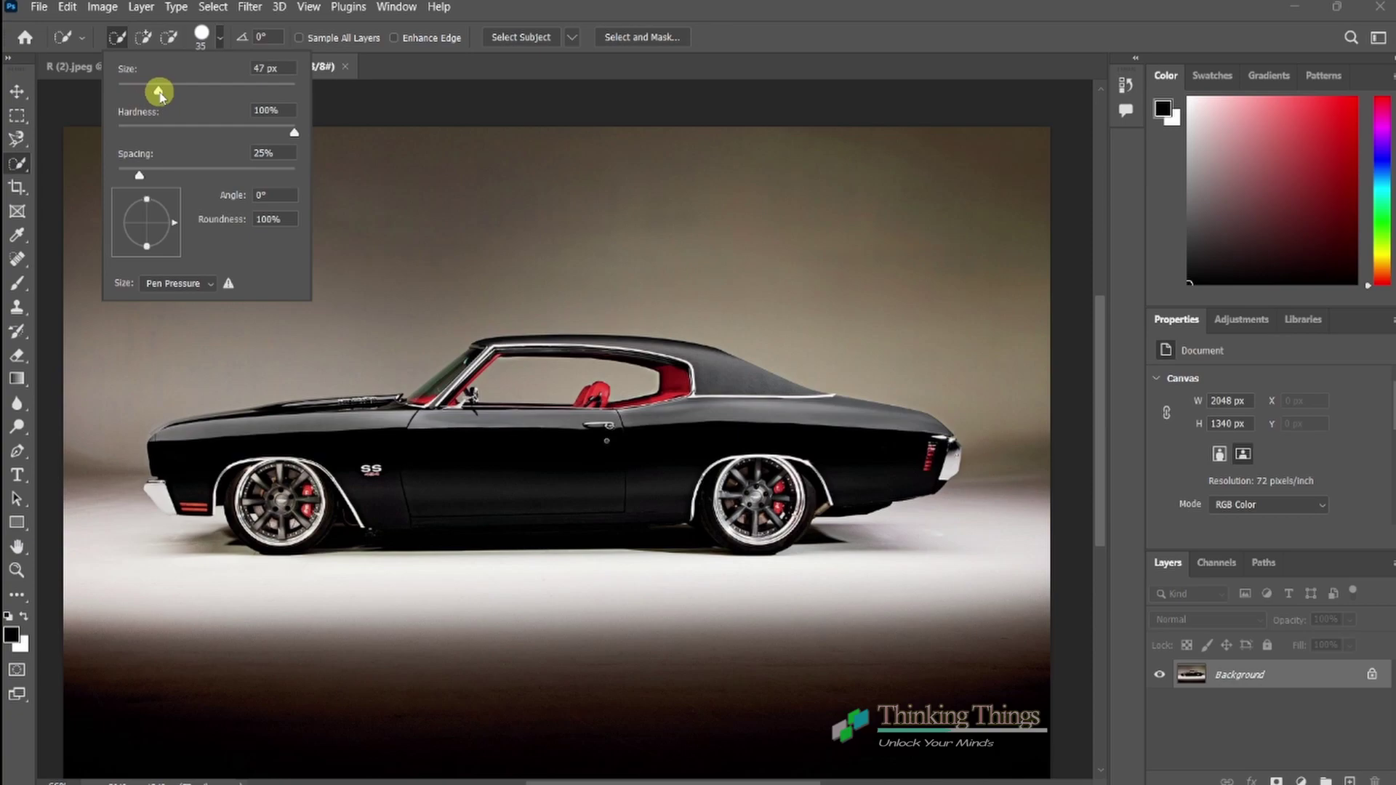
pyautogui.click(419, 69)
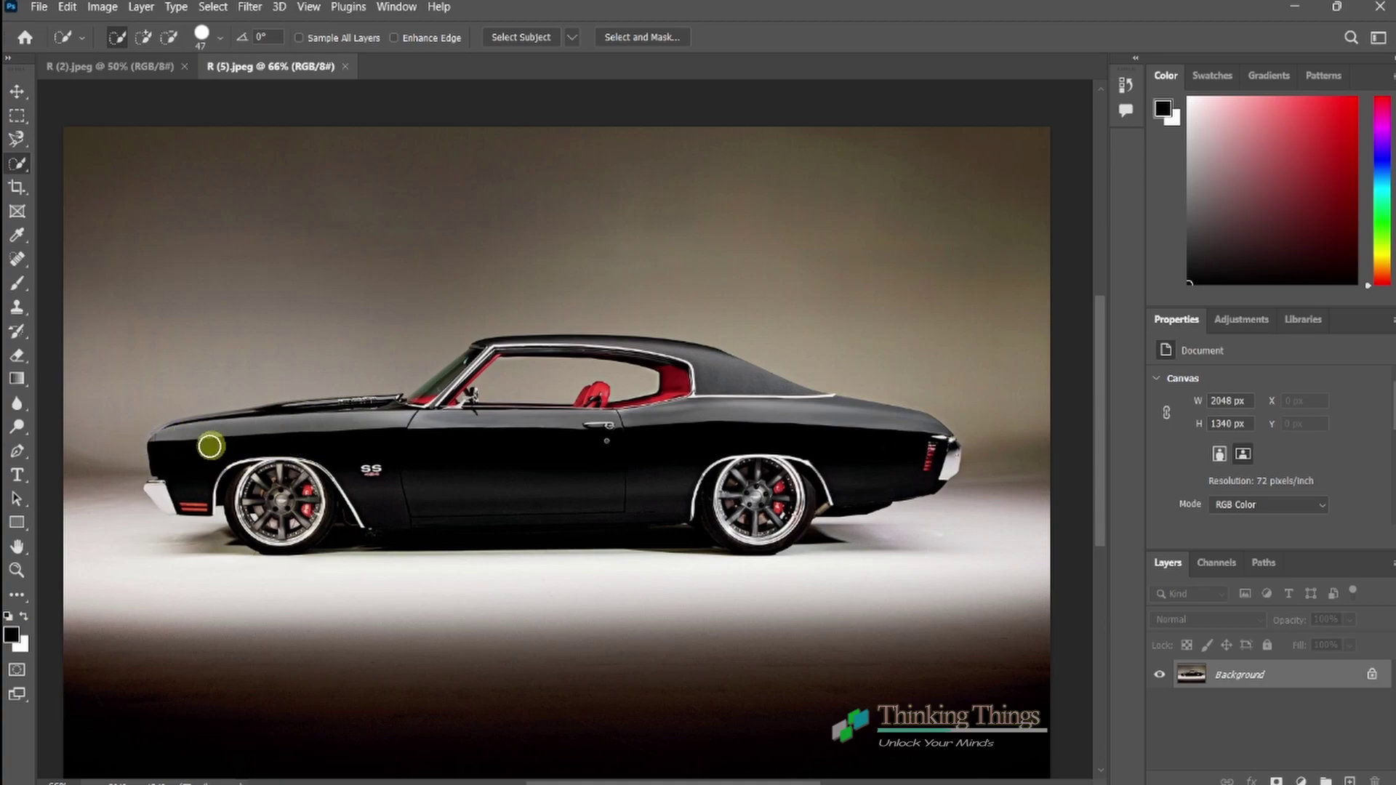
# Paint a quick selection over the hood, lower body, rear quarter, roof and rear wheel
pyautogui.moveTo(162, 436)
pyautogui.mouseDown()
pyautogui.moveTo(237, 423)
pyautogui.moveTo(177, 434)
pyautogui.moveTo(174, 459)
pyautogui.moveTo(224, 468)
pyautogui.moveTo(267, 499)
pyautogui.moveTo(249, 514)
pyautogui.moveTo(300, 524)
pyautogui.mouseUp()
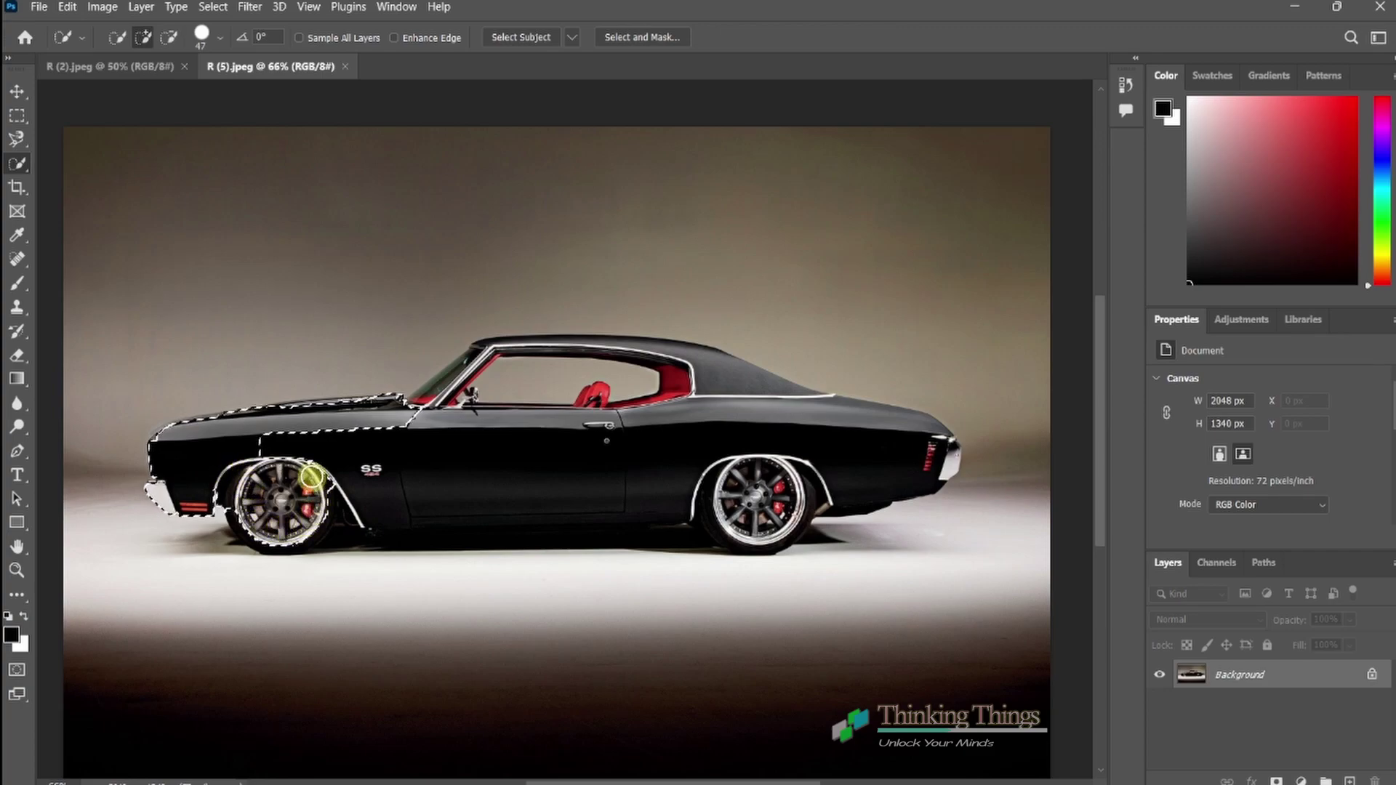
pyautogui.moveTo(274, 445)
pyautogui.mouseDown()
pyautogui.moveTo(493, 433)
pyautogui.moveTo(402, 461)
pyautogui.mouseUp()
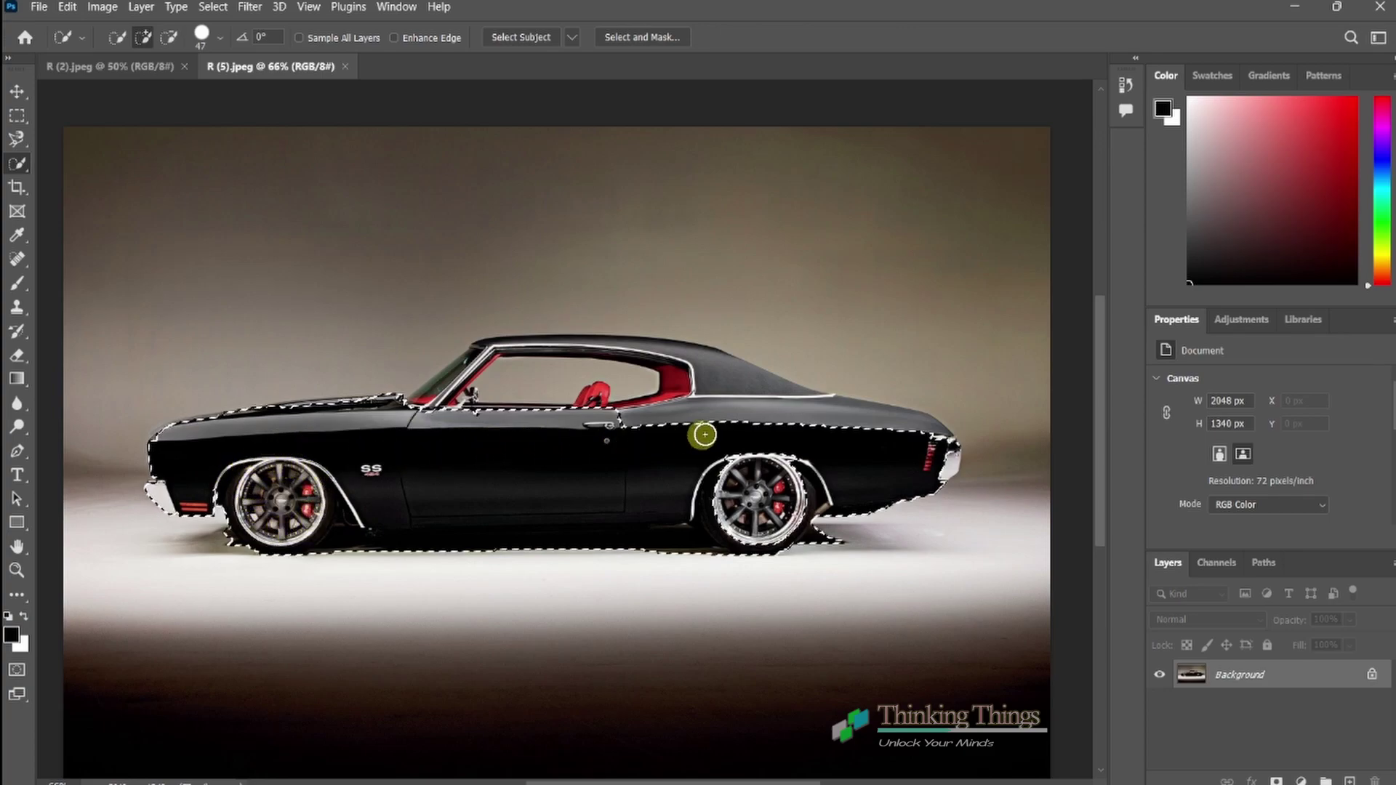
pyautogui.moveTo(835, 434)
pyautogui.mouseDown()
pyautogui.moveTo(816, 408)
pyautogui.moveTo(661, 364)
pyautogui.moveTo(483, 368)
pyautogui.moveTo(439, 395)
pyautogui.moveTo(445, 383)
pyautogui.mouseUp()
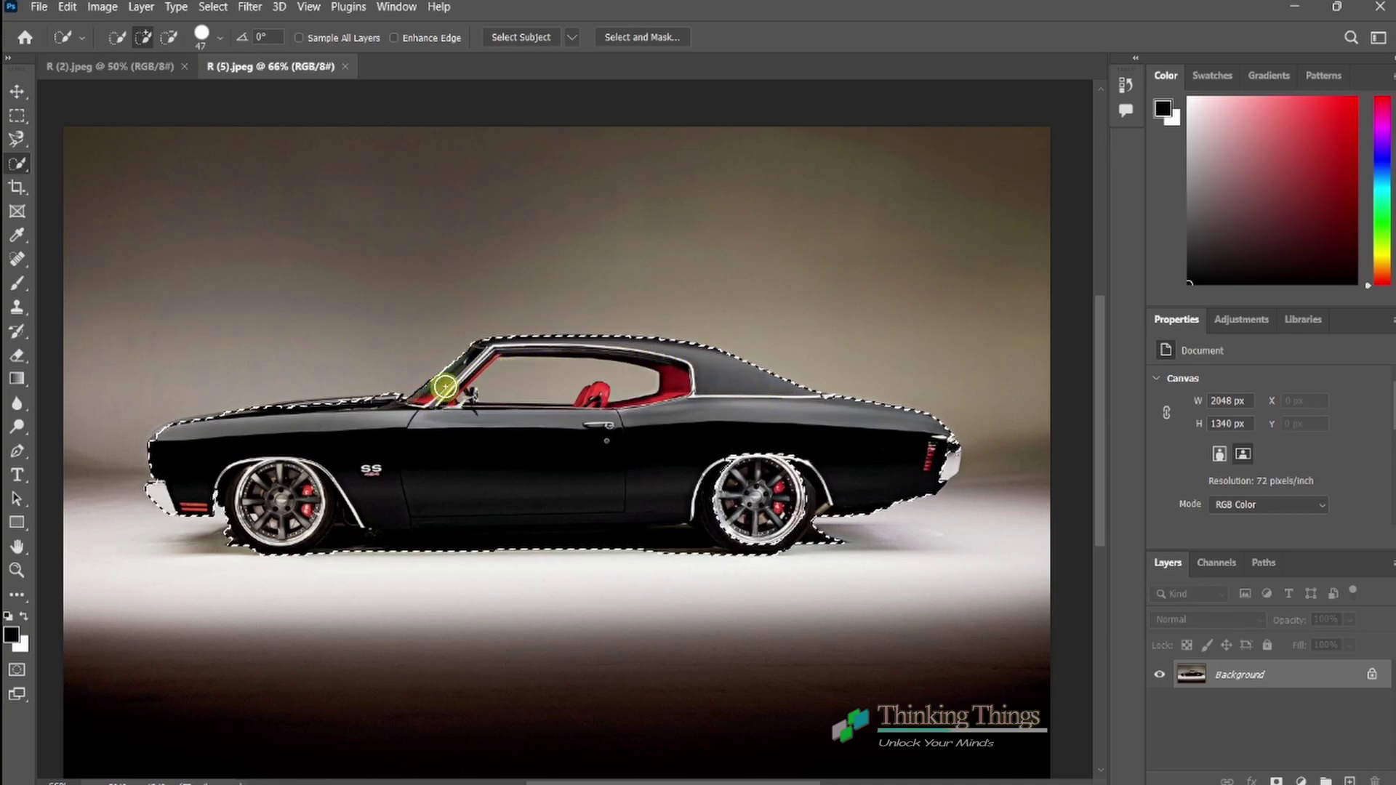
pyautogui.moveTo(748, 450)
pyautogui.mouseDown()
pyautogui.moveTo(816, 461)
pyautogui.moveTo(807, 483)
pyautogui.moveTo(738, 498)
pyautogui.moveTo(780, 479)
pyautogui.mouseUp()
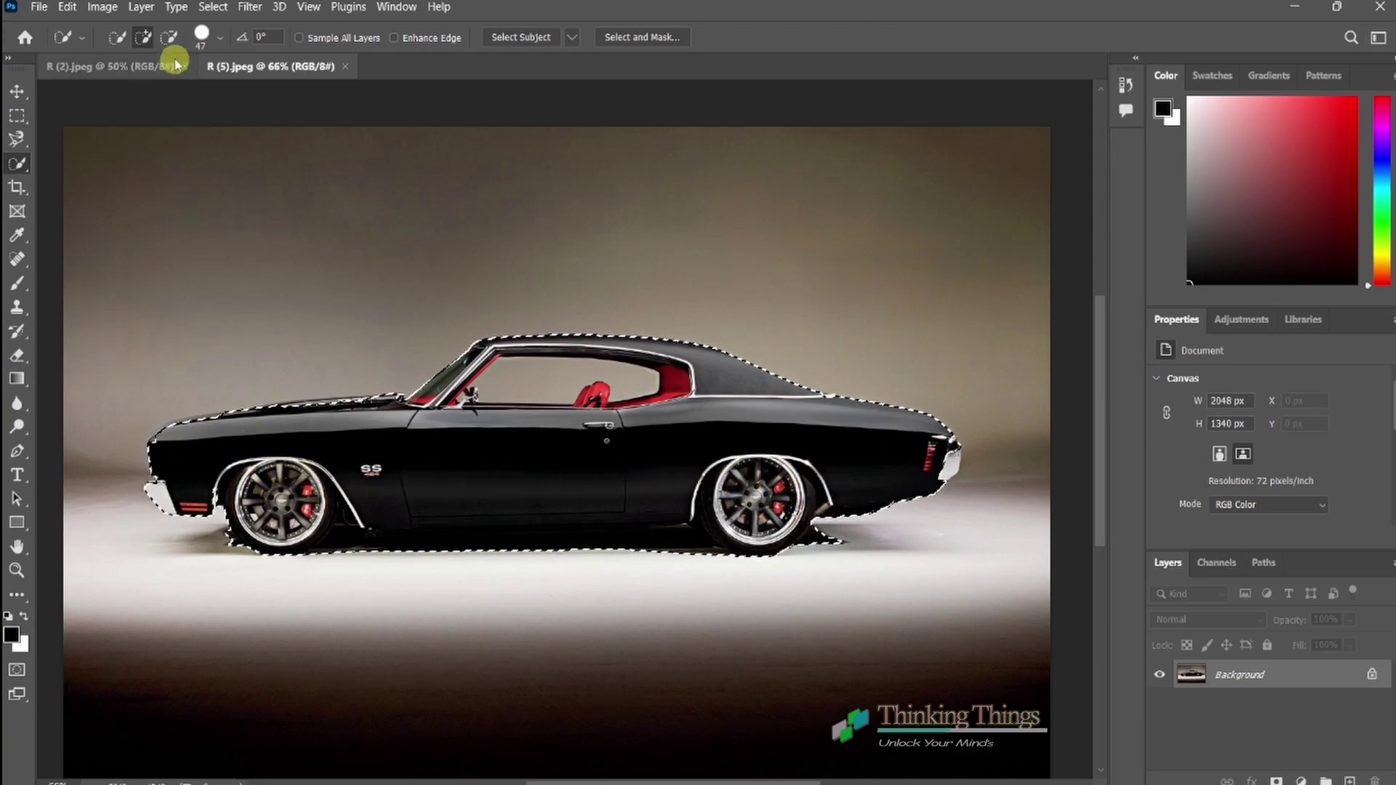
# Subtract the side window opening from the car selection
pyautogui.click(174, 40)
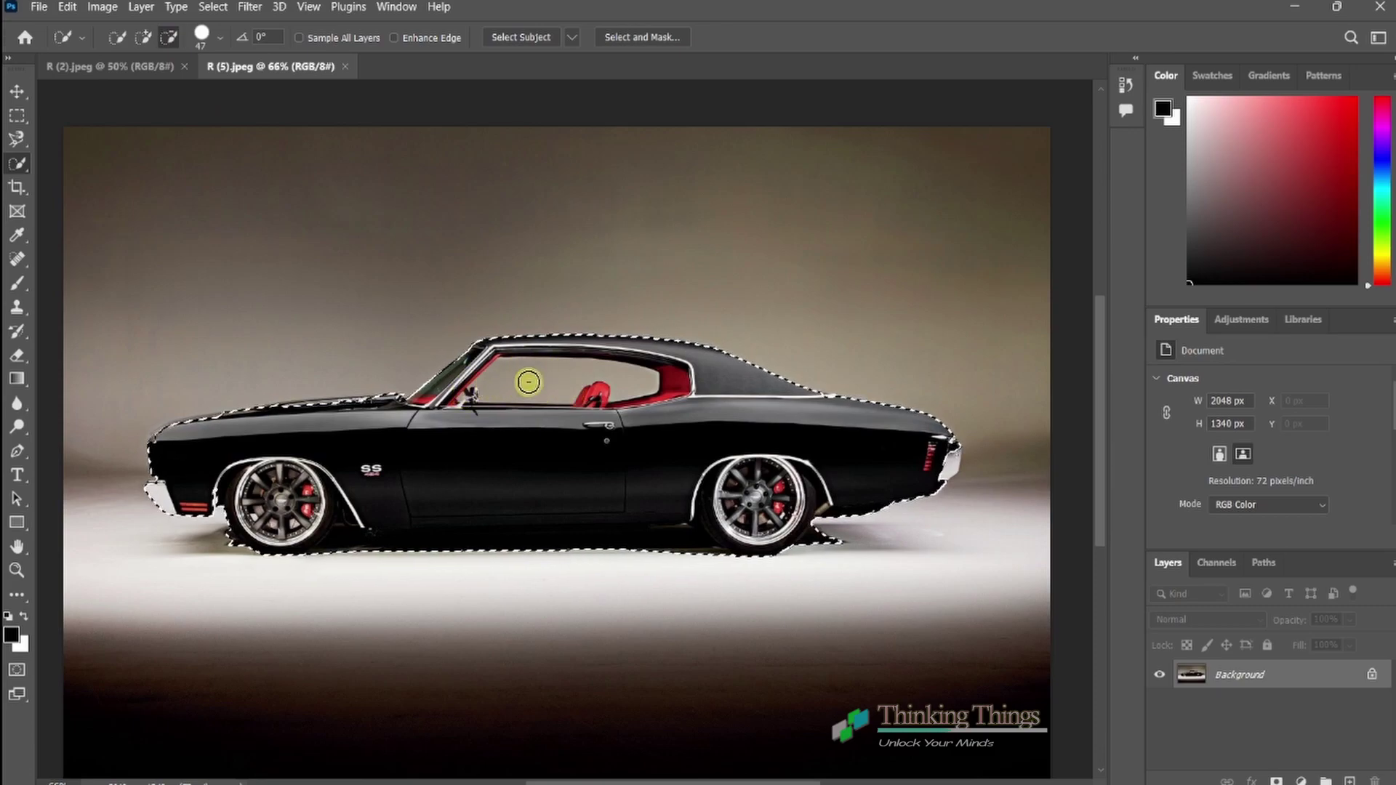
pyautogui.moveTo(587, 375); pyautogui.dragTo(654, 382)
pyautogui.moveTo(485, 376); pyautogui.dragTo(571, 368)
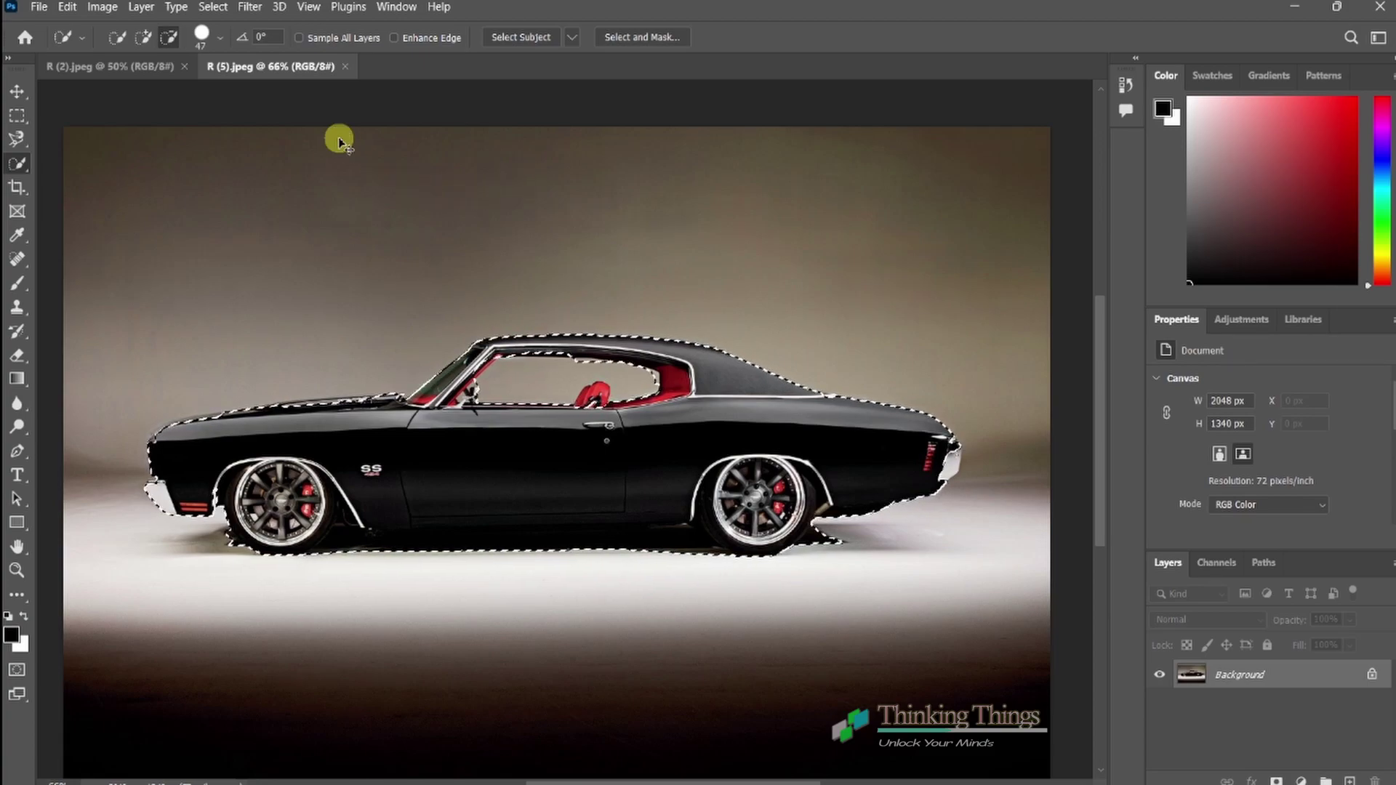
# Deselect, then Magic Wand the car's black lower body at tolerance 32
pyautogui.hotkey('ctrl', 'd')
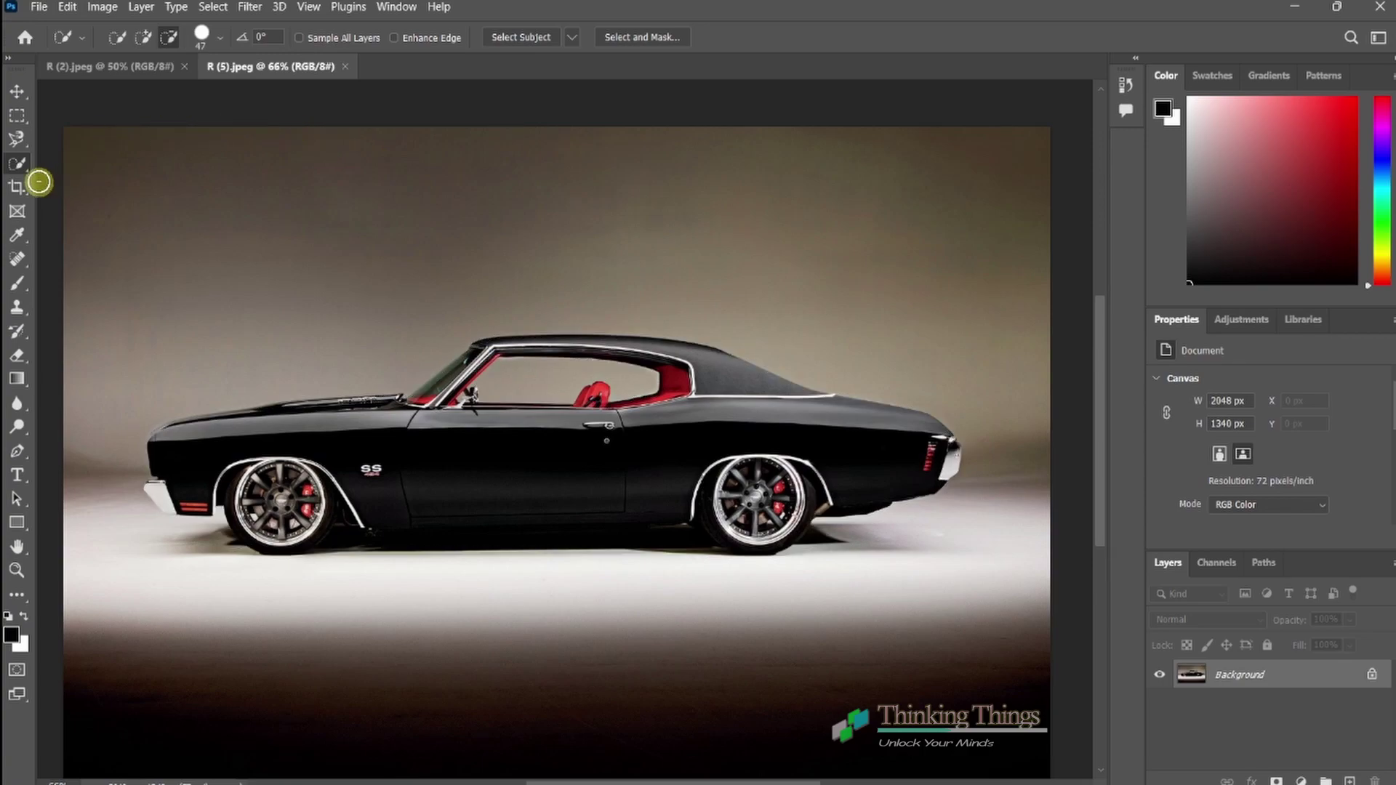
pyautogui.rightClick(26, 171)
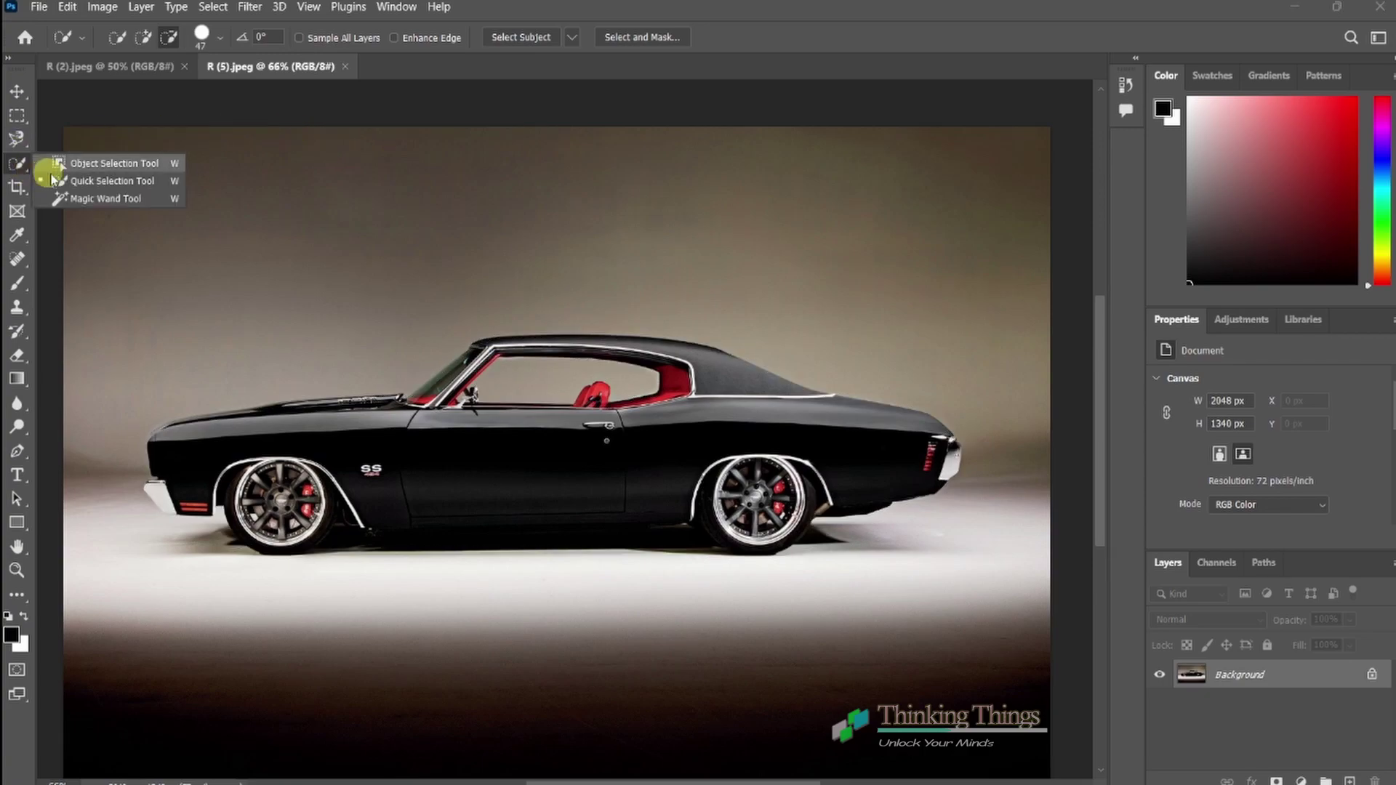
pyautogui.press('Escape')
pyautogui.hotkey('shift', 'w')
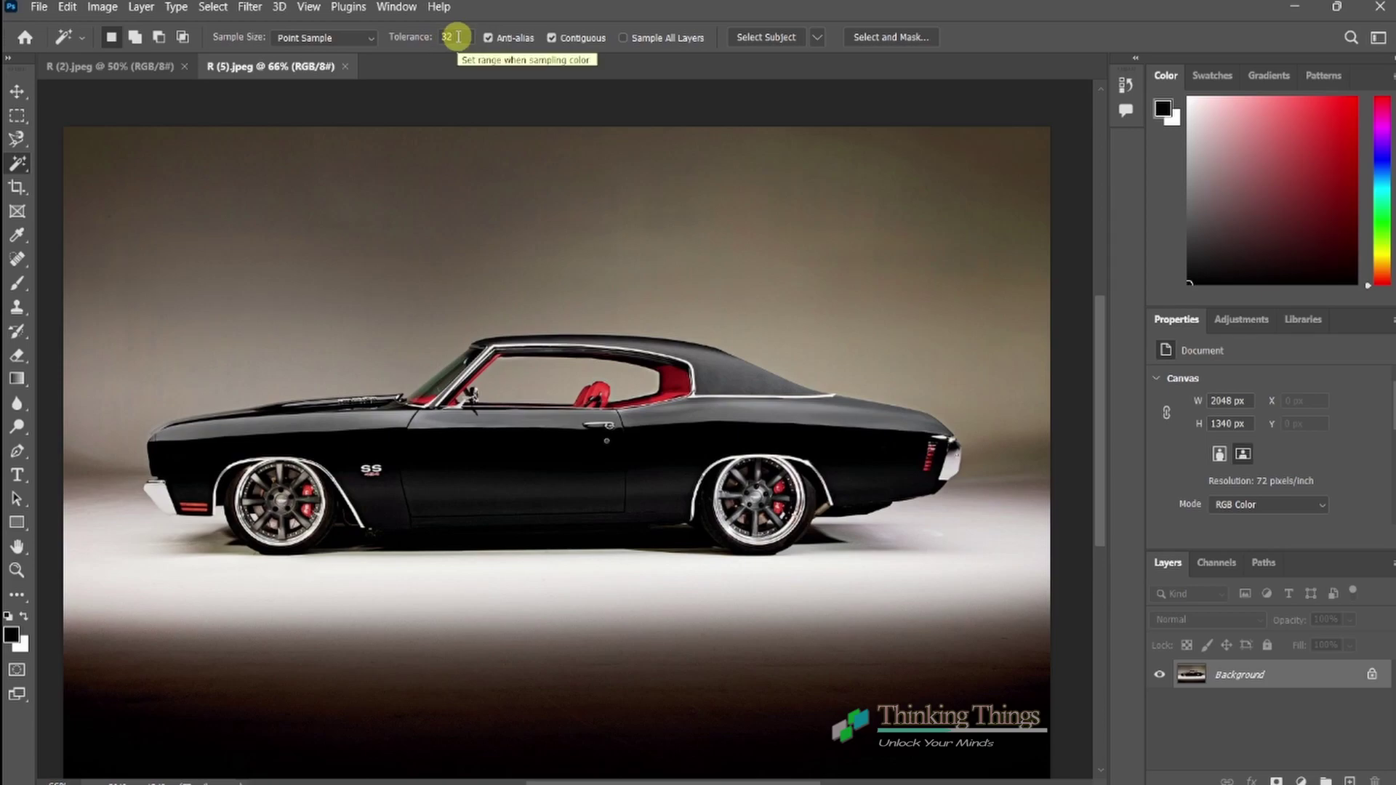
pyautogui.click(419, 97)
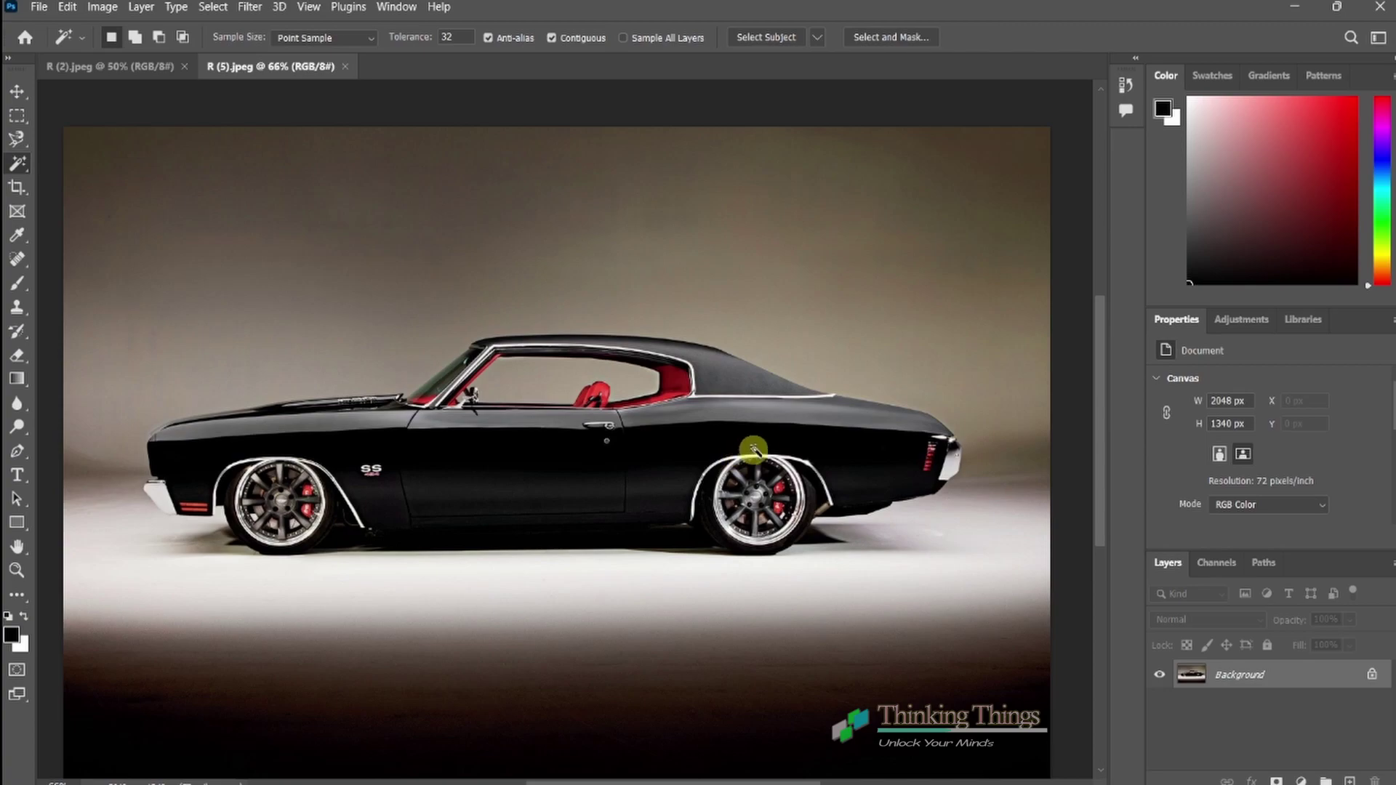
pyautogui.click(776, 439)
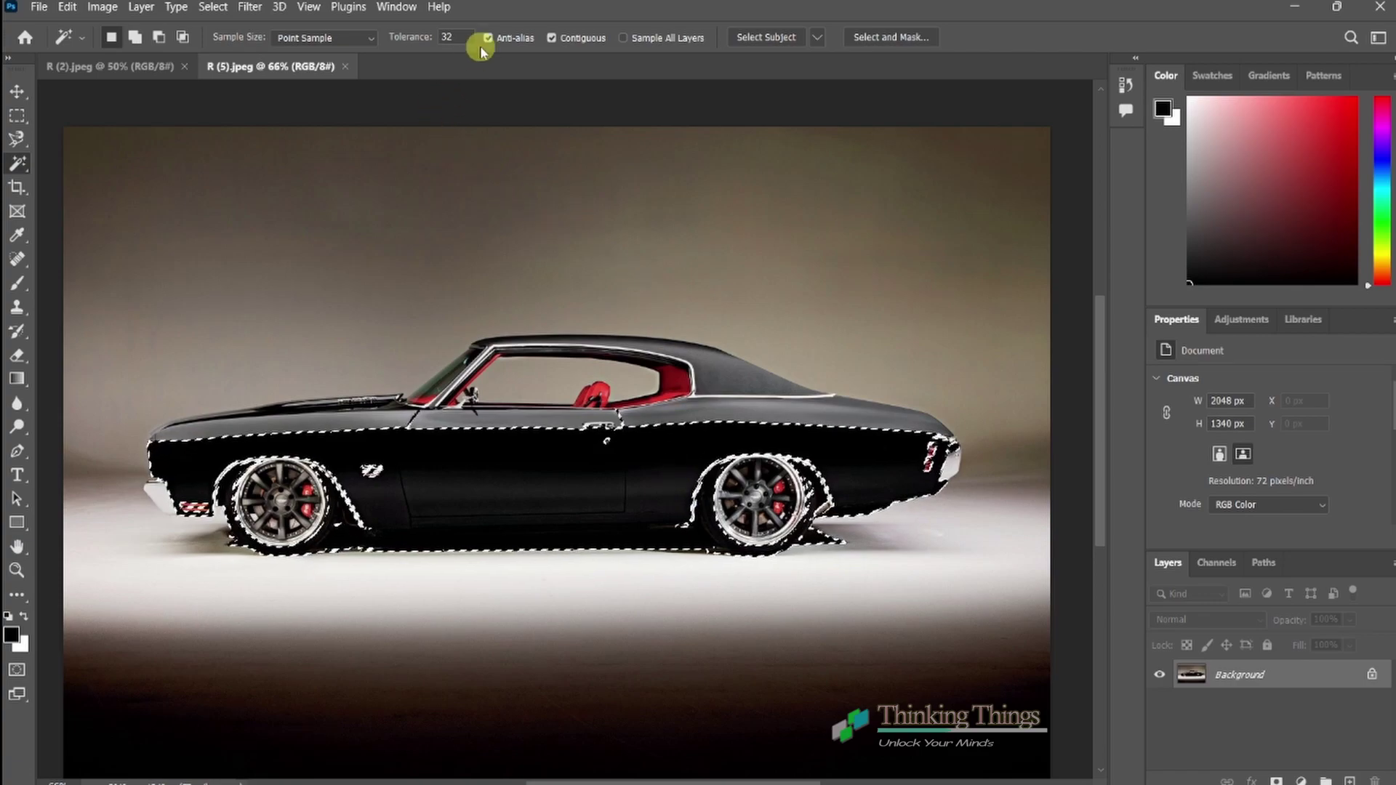
# Select the car body at tolerance 70, then reselect its lower body at tolerance 10
pyautogui.hotkey('ctrl', 'd')
pyautogui.write('70')
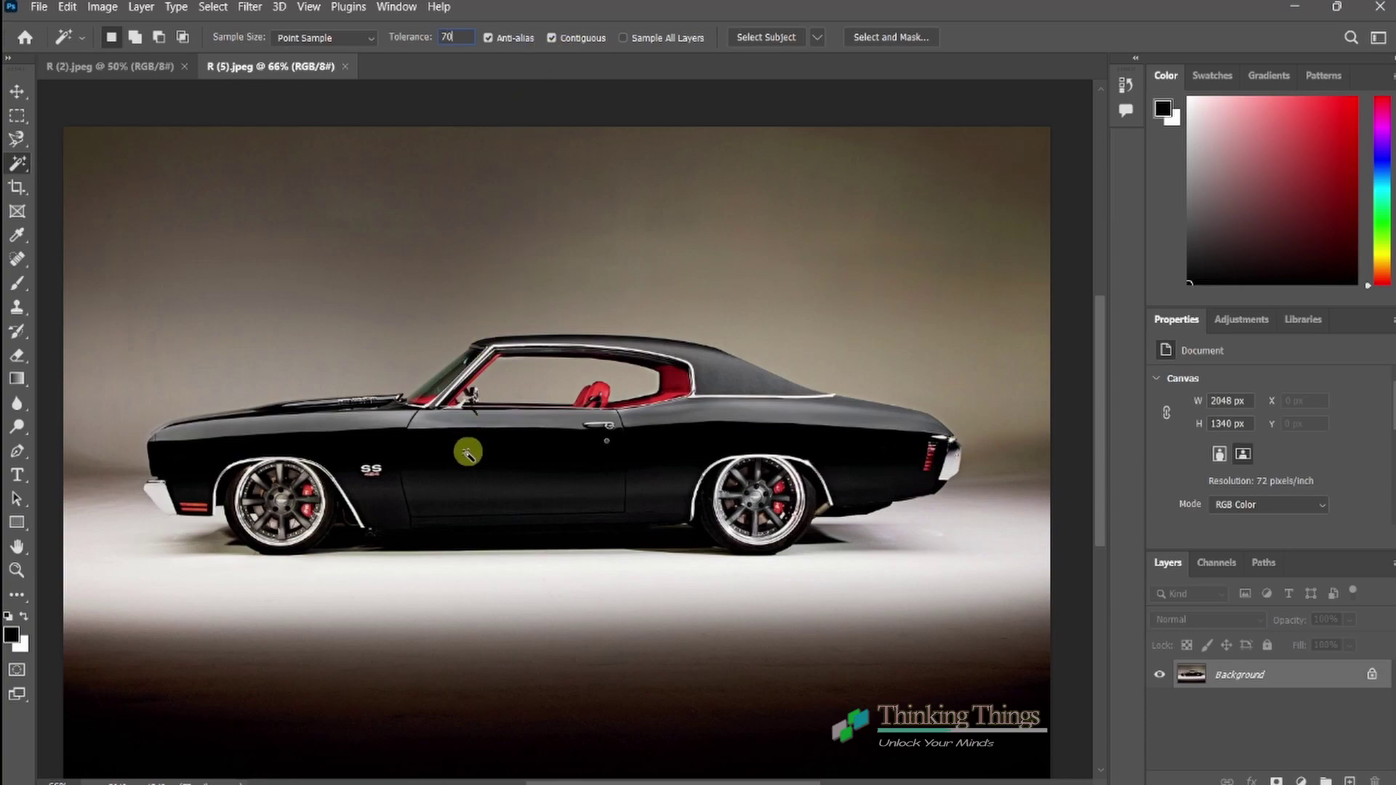
pyautogui.click(676, 451)
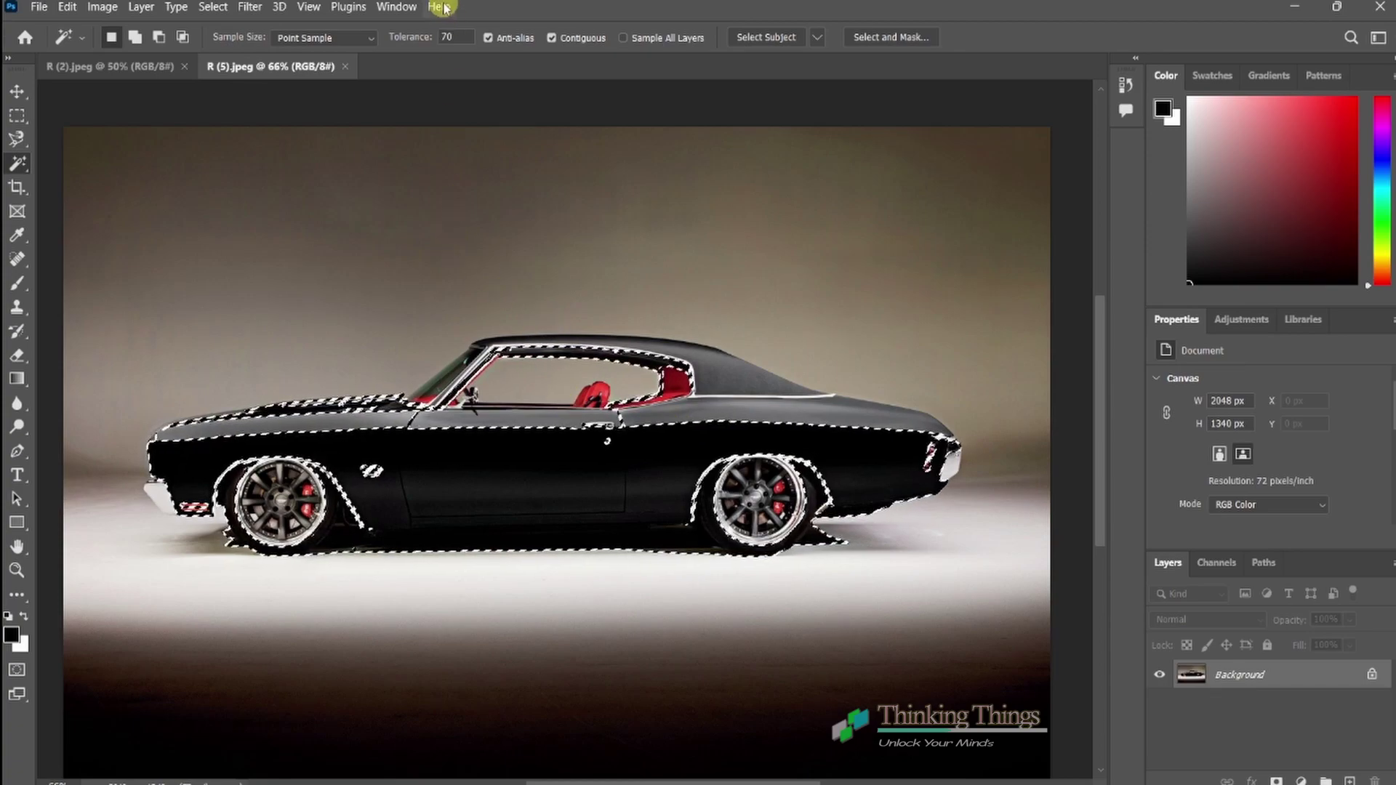
pyautogui.click(456, 37)
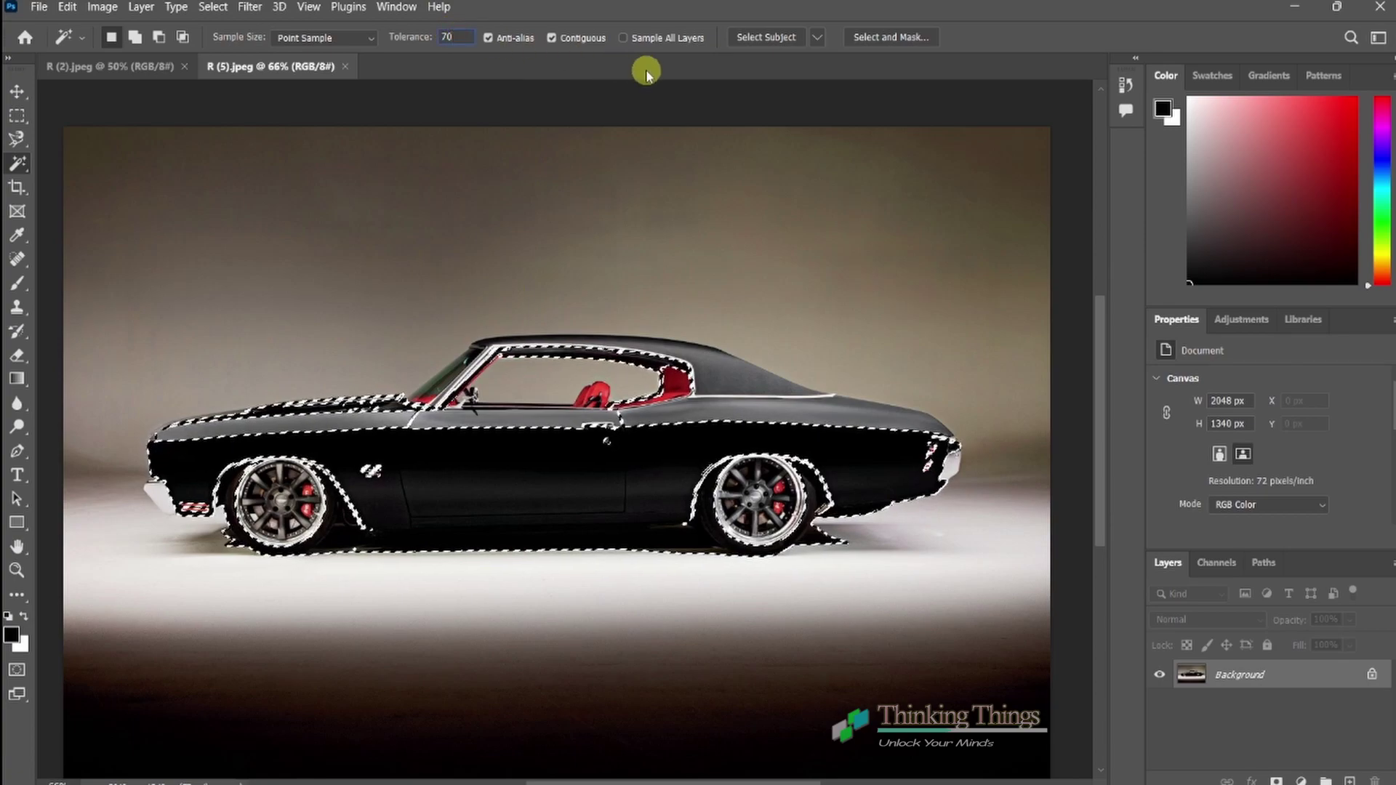
pyautogui.write('10')
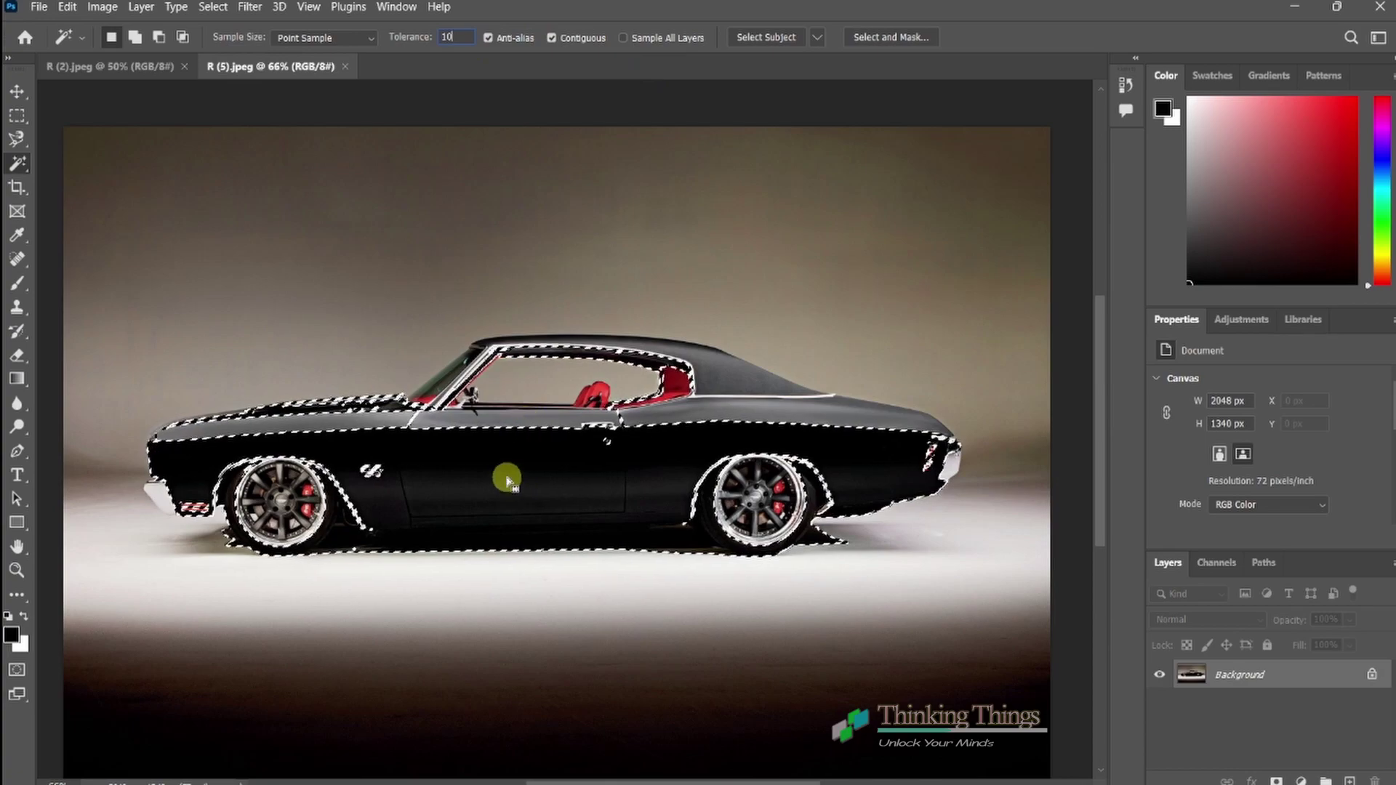
pyautogui.hotkey('ctrl', 'd')
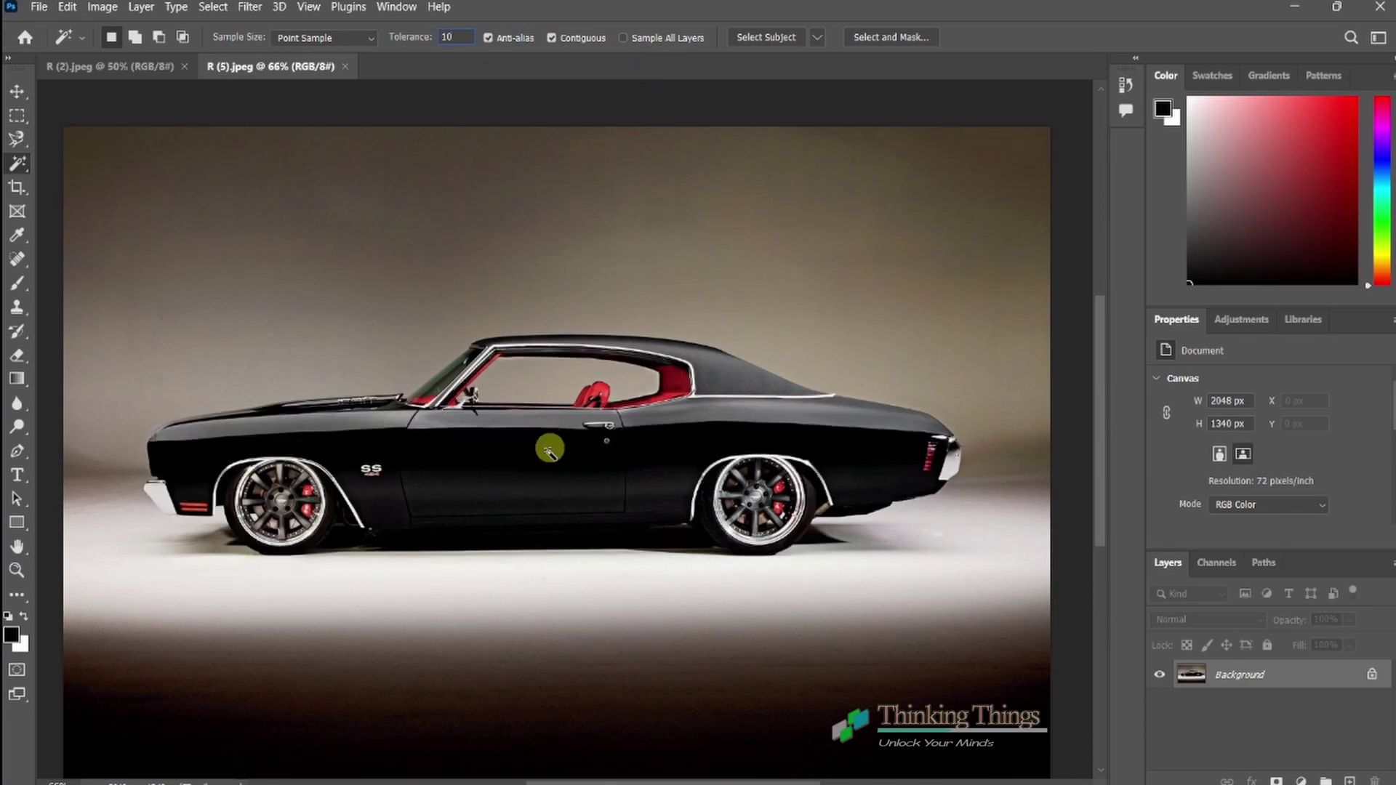
pyautogui.click(756, 439)
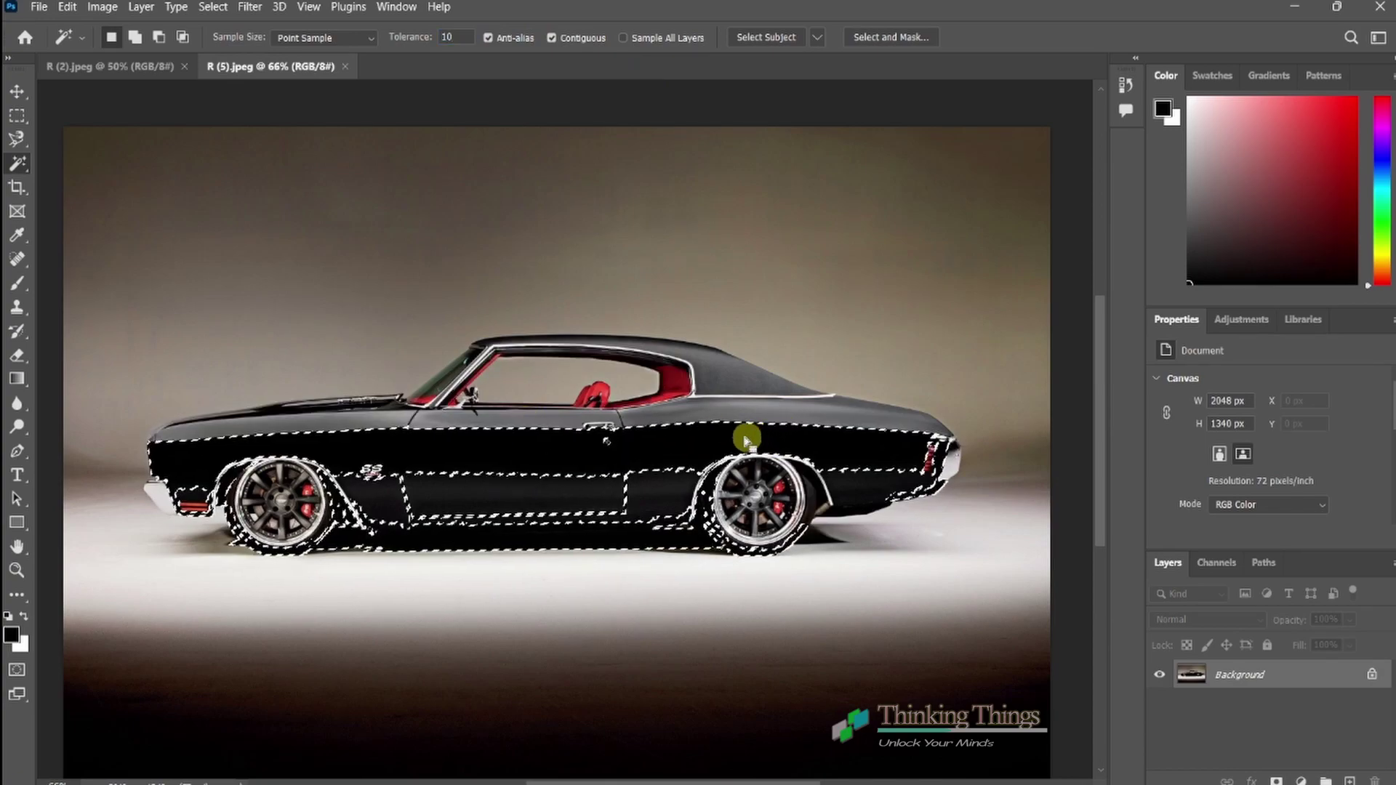